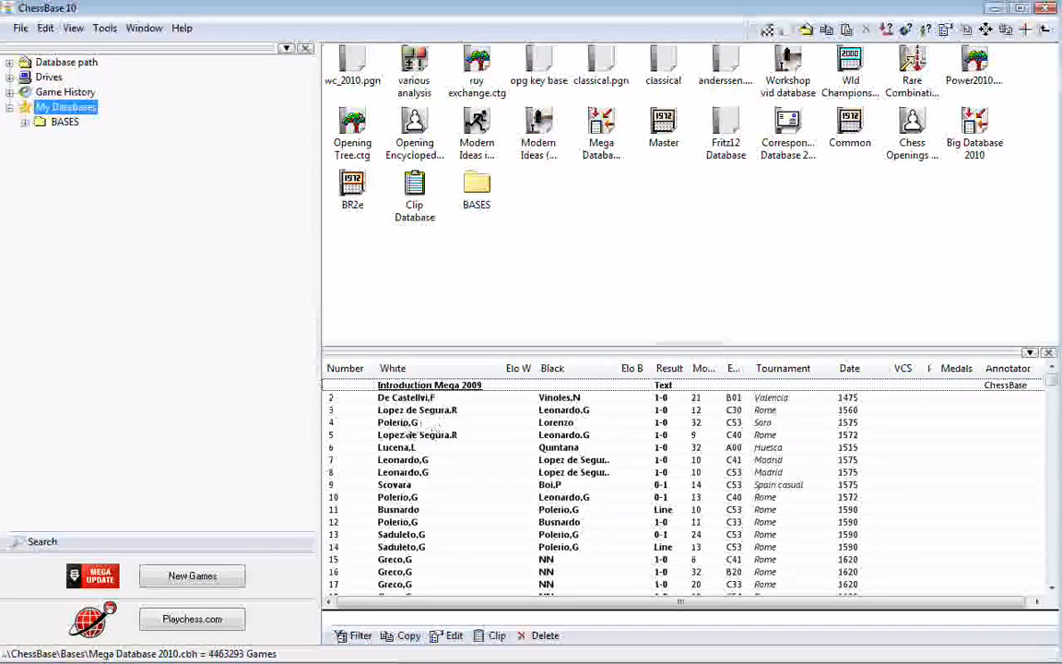
Search Mega Database 2010 for games from the tournament Linares
click(452, 435)
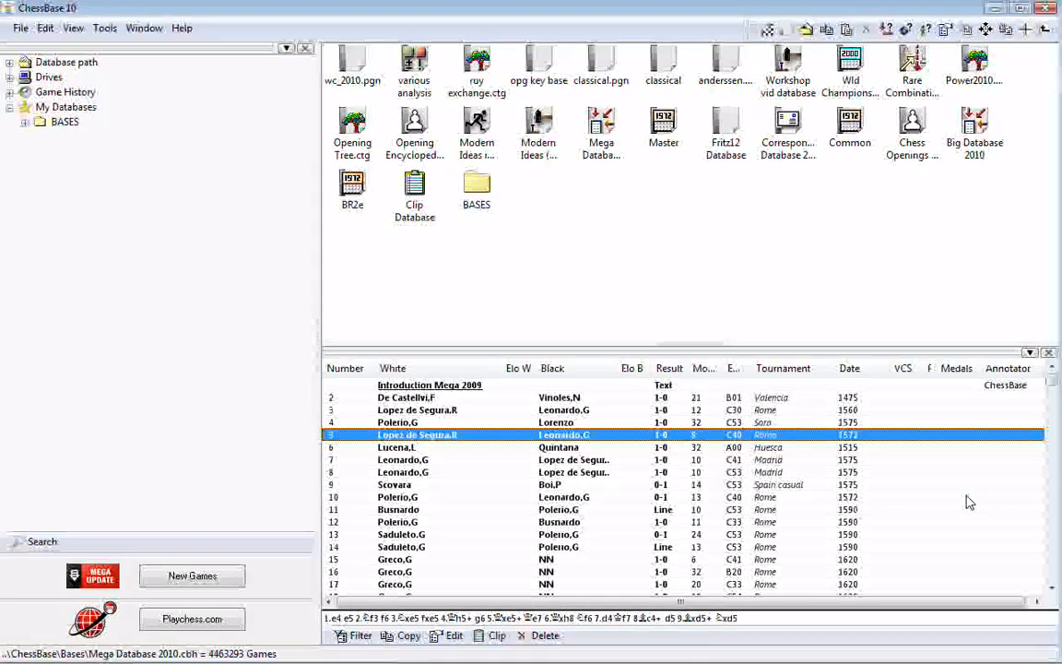
click(604, 129)
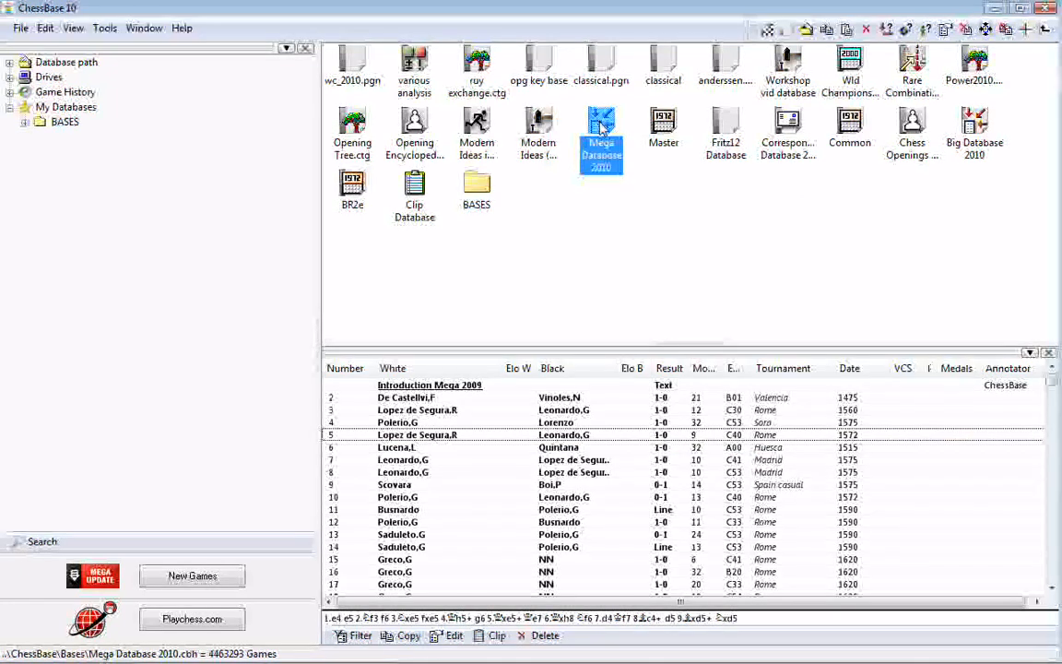
right_click(601, 128)
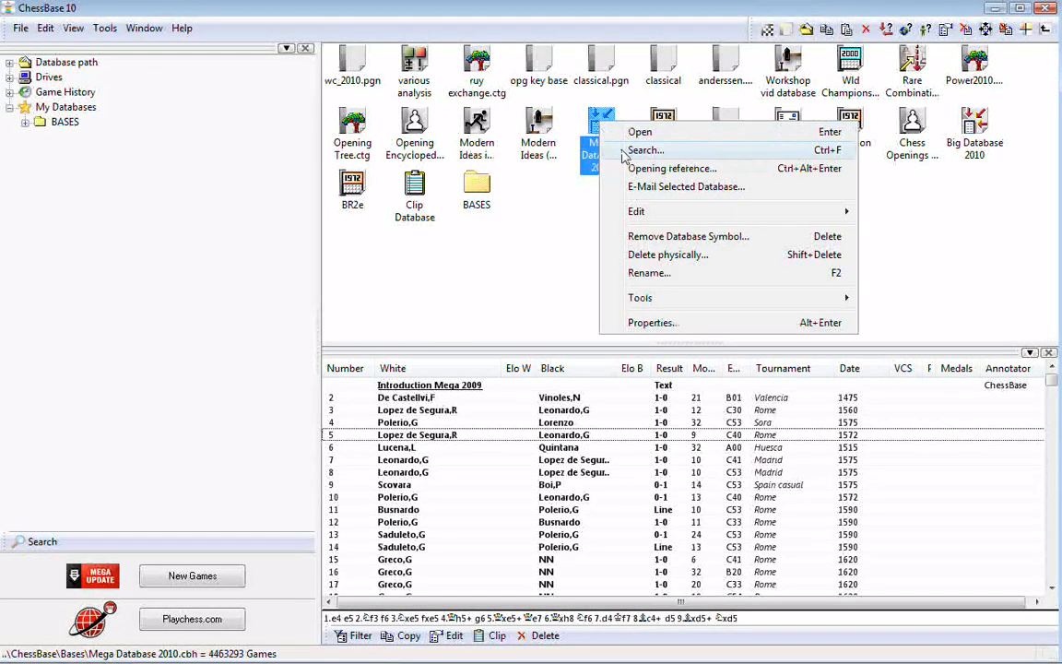
click(624, 152)
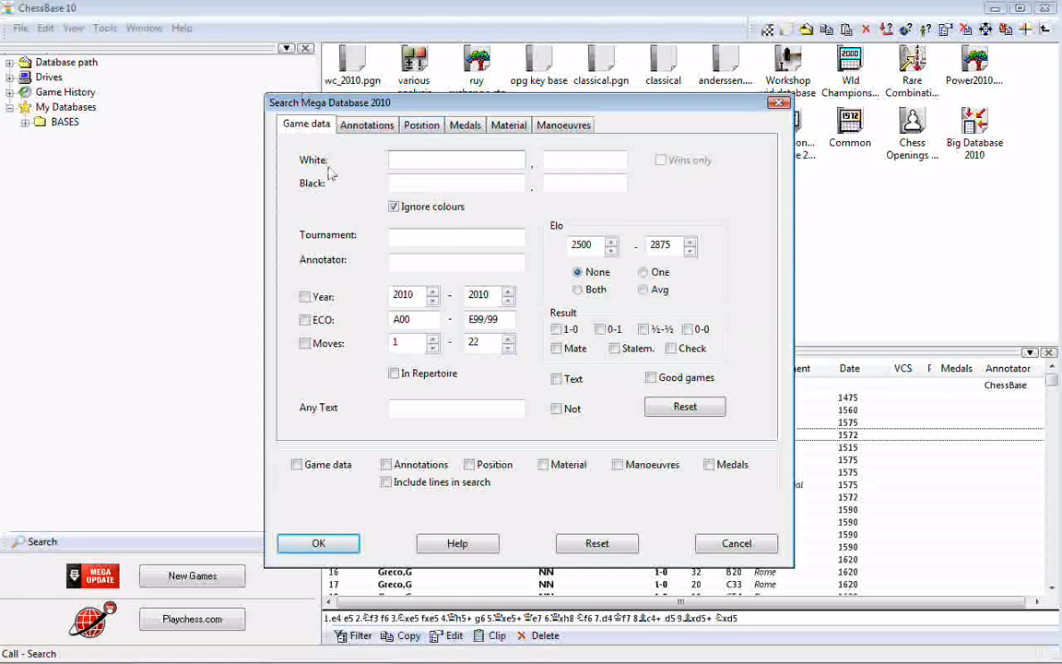
click(409, 244)
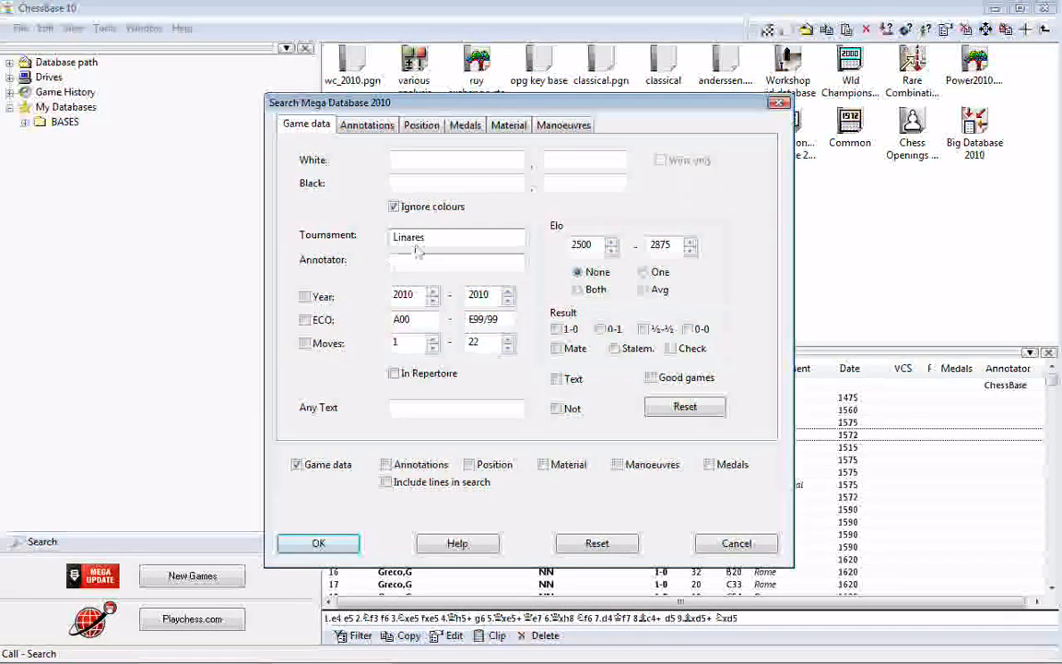
click(310, 543)
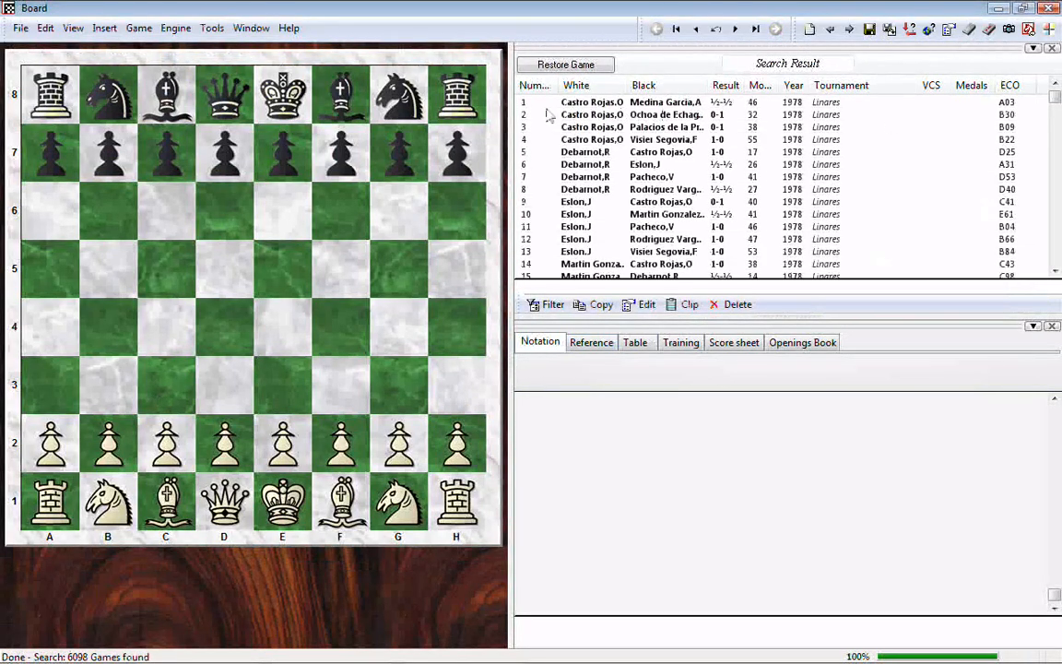
Look through the list of Linares games across all years, and close the results window
drag(1055, 97, 1058, 270)
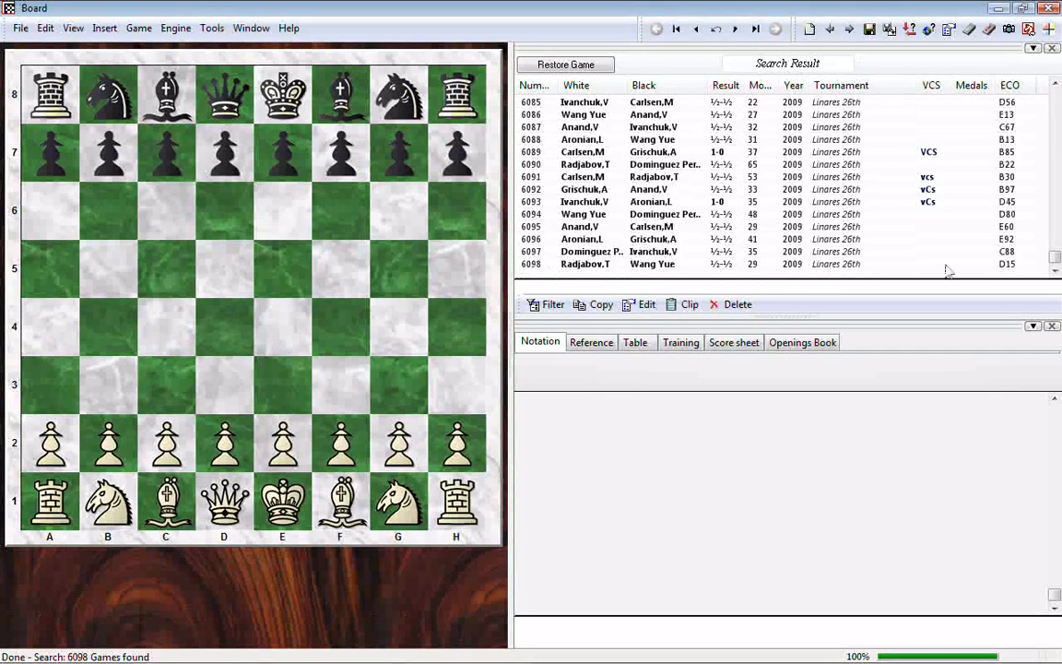
drag(1056, 258, 1056, 94)
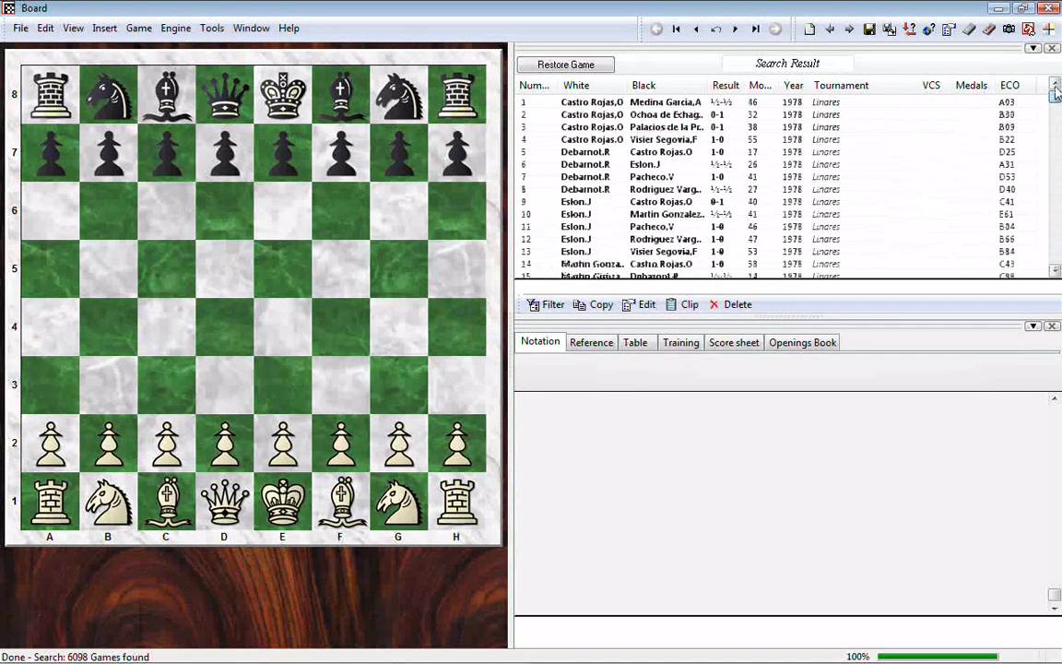
click(1050, 10)
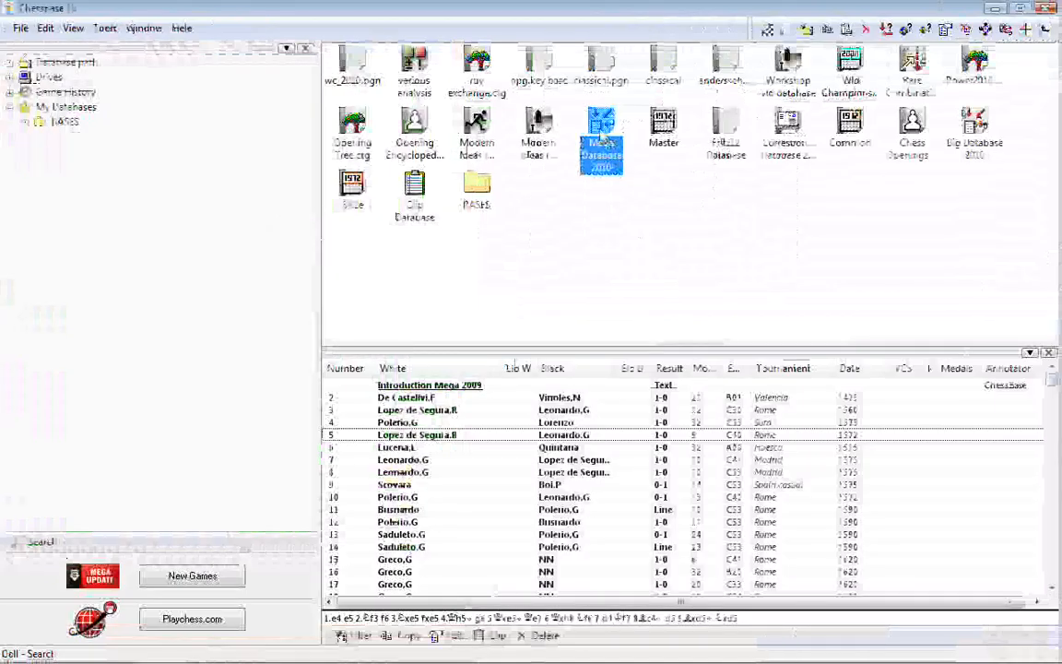
Search Mega Database 2010 for Linares games, limiting the year range to 1990–1992
right_click(600, 134)
click(639, 156)
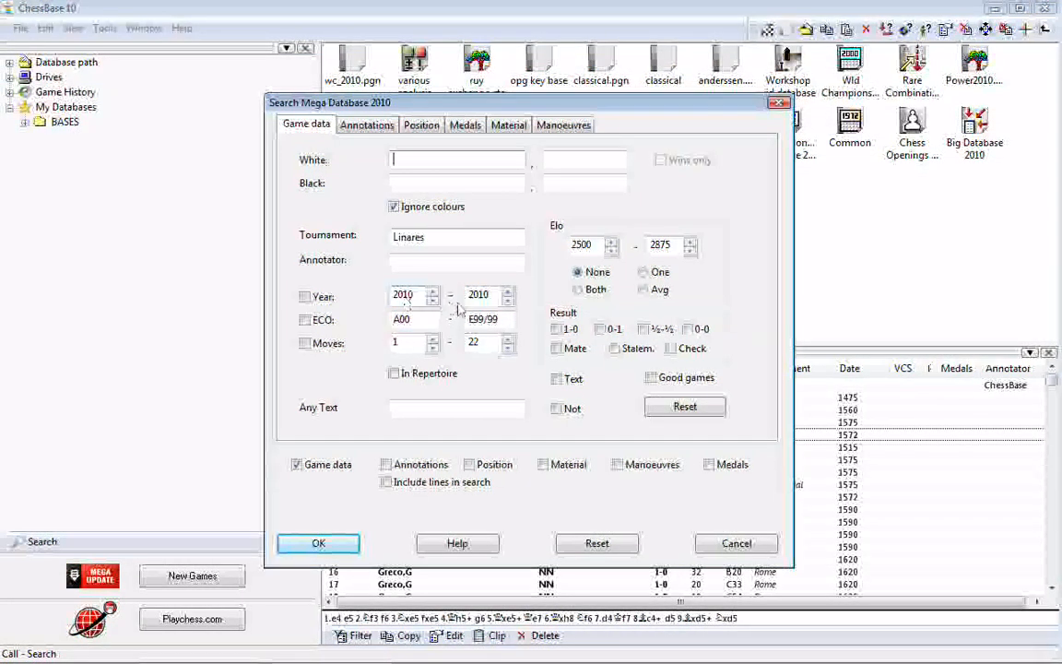
double_click(415, 299)
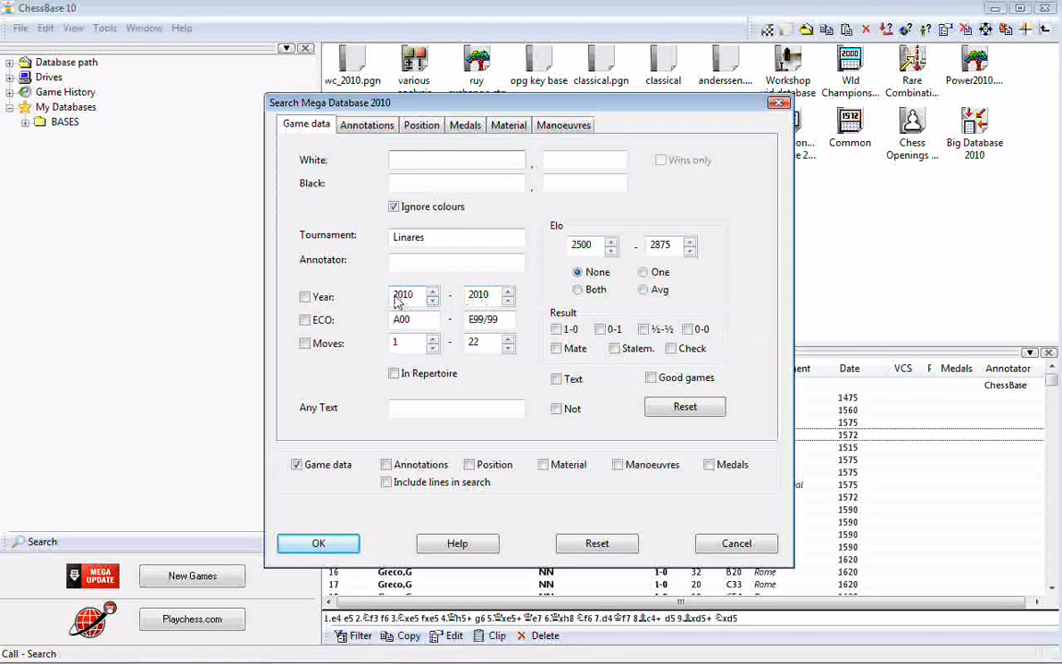
text(1990)
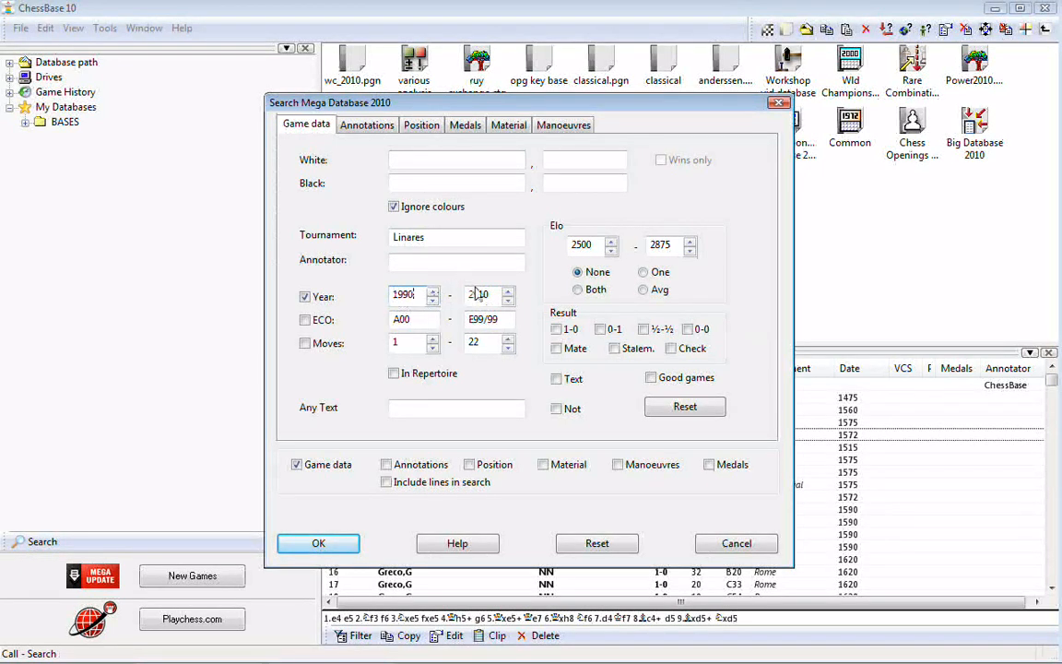
key(Tab)
text(1)
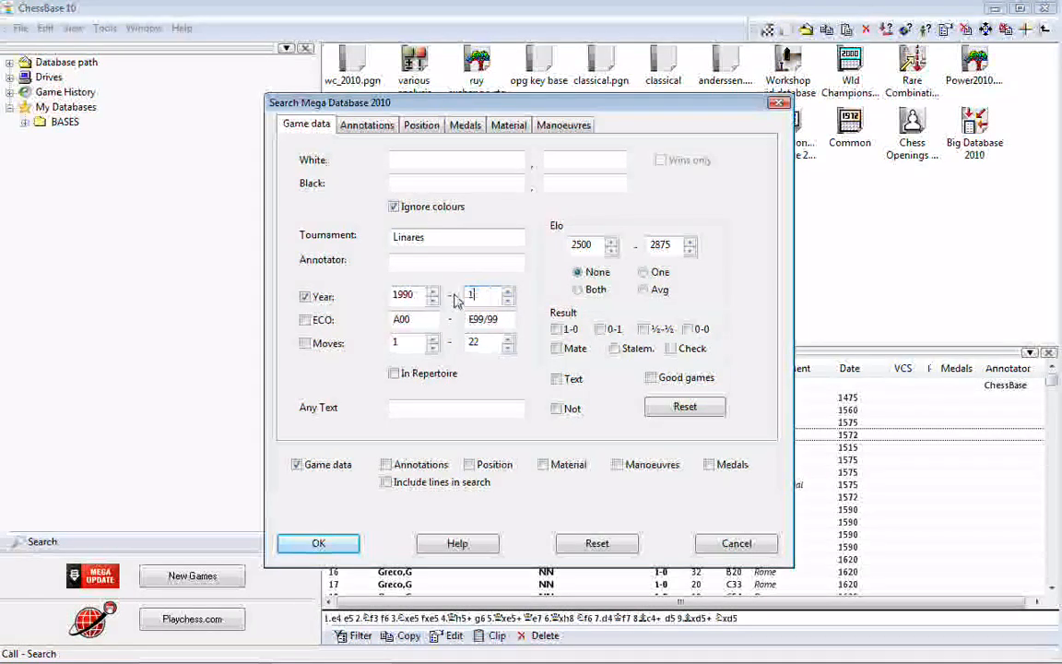
text(992)
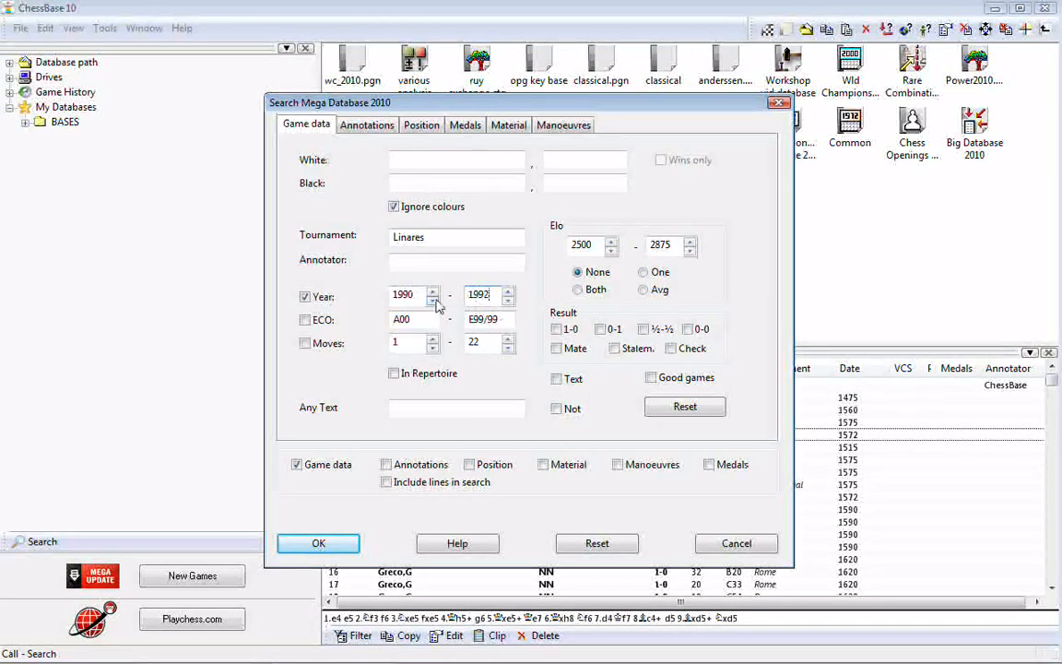
click(431, 294)
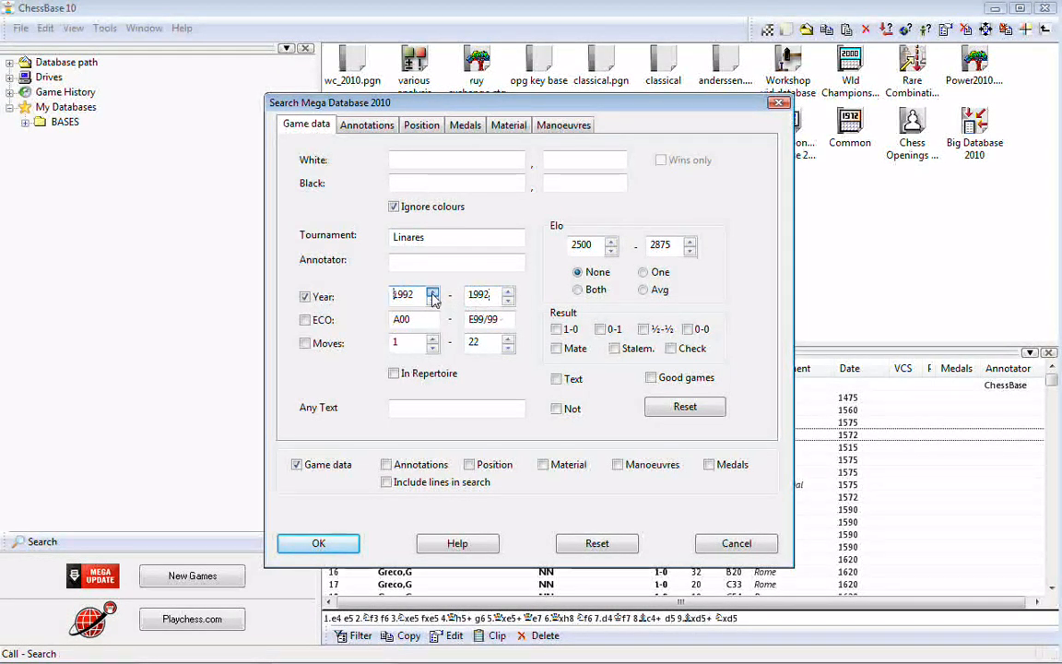
click(432, 300)
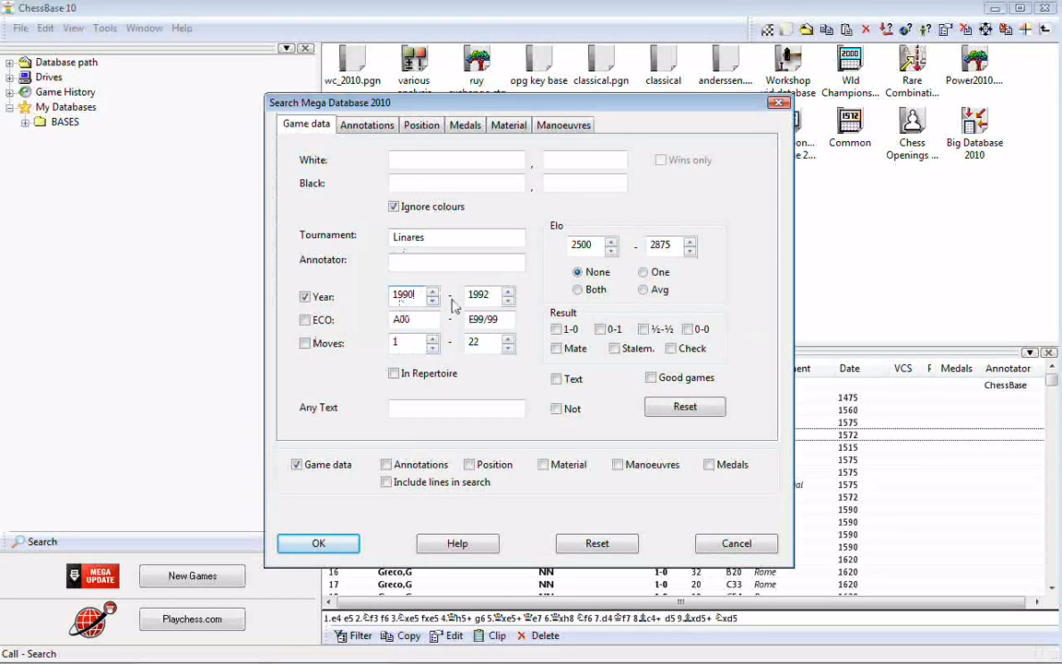
click(350, 541)
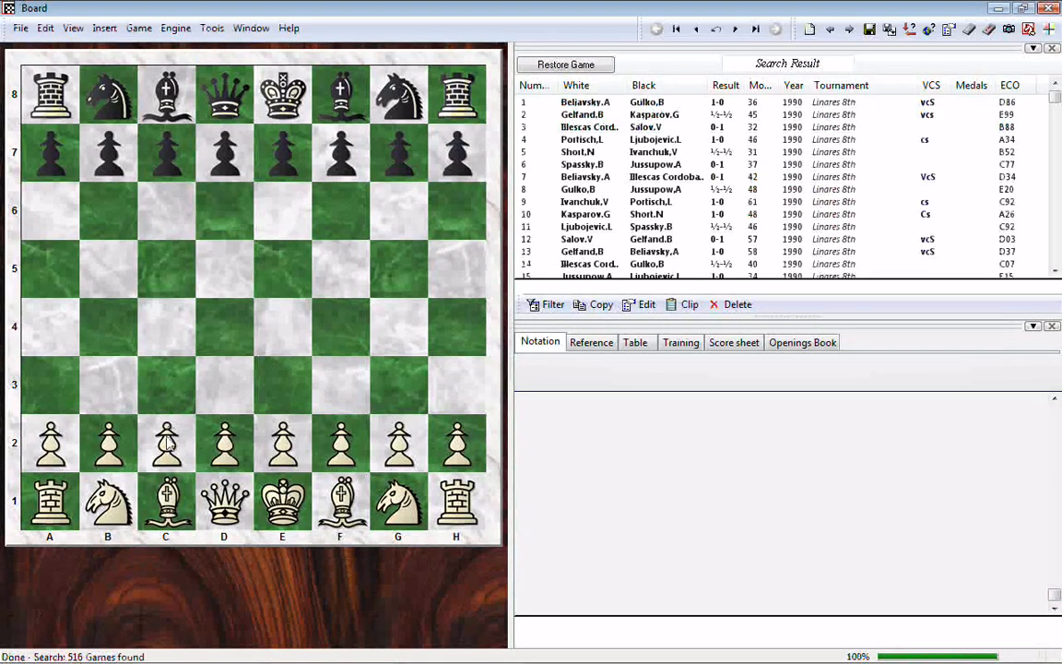
Look through the Linares games from the 1990–1992 search and close the results window
drag(1057, 104, 1057, 136)
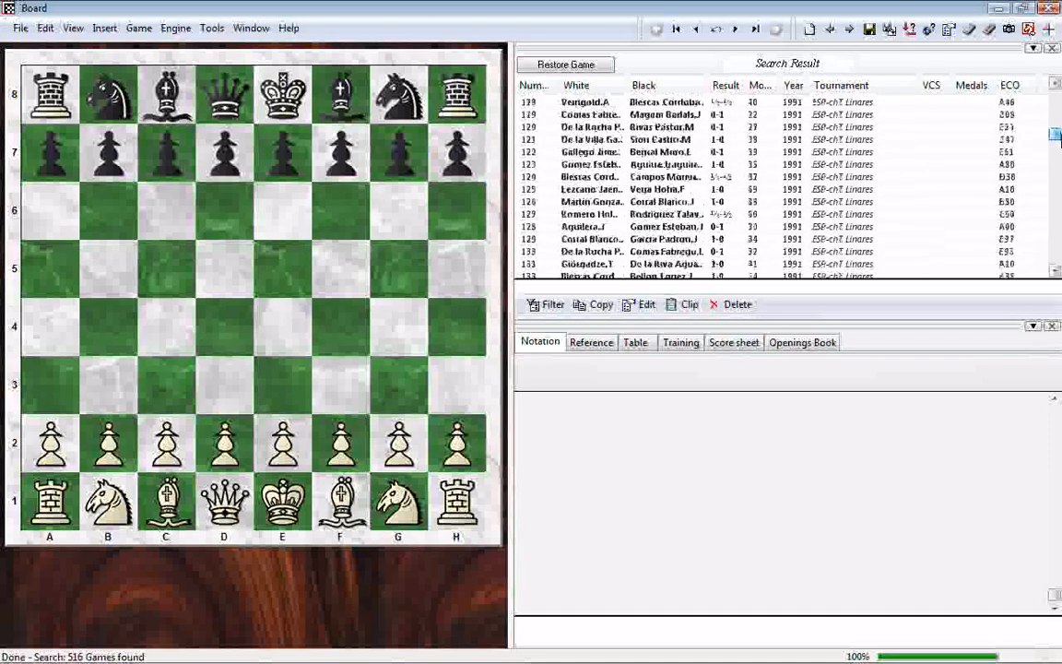
drag(1056, 129, 1057, 92)
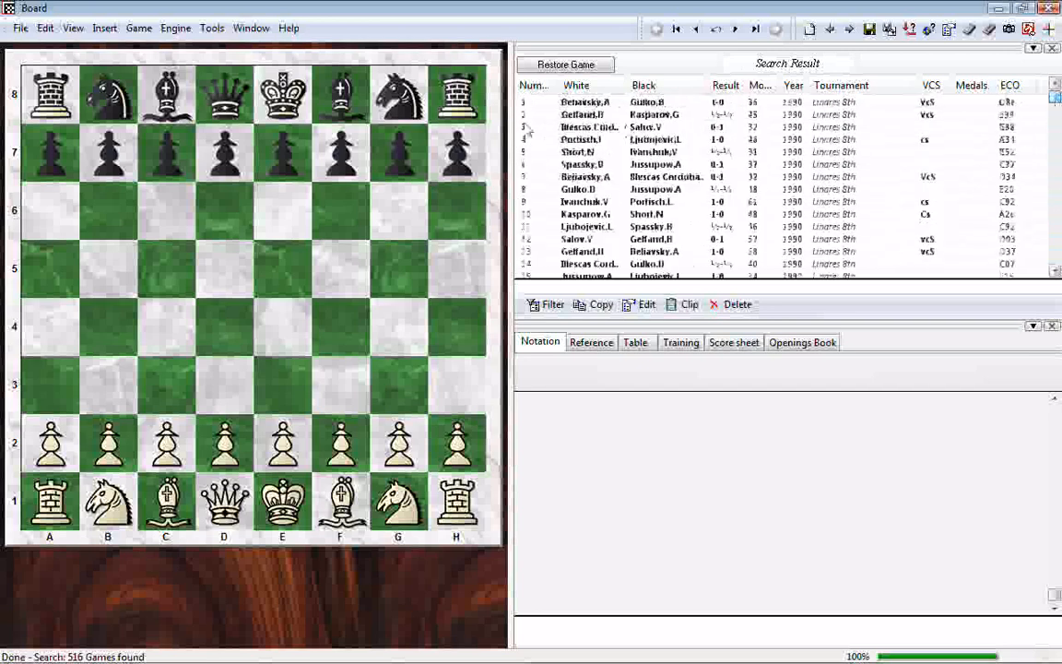
click(1049, 8)
Repeat the Linares search in Mega Database 2010 with the start year set to 1992
right_click(598, 138)
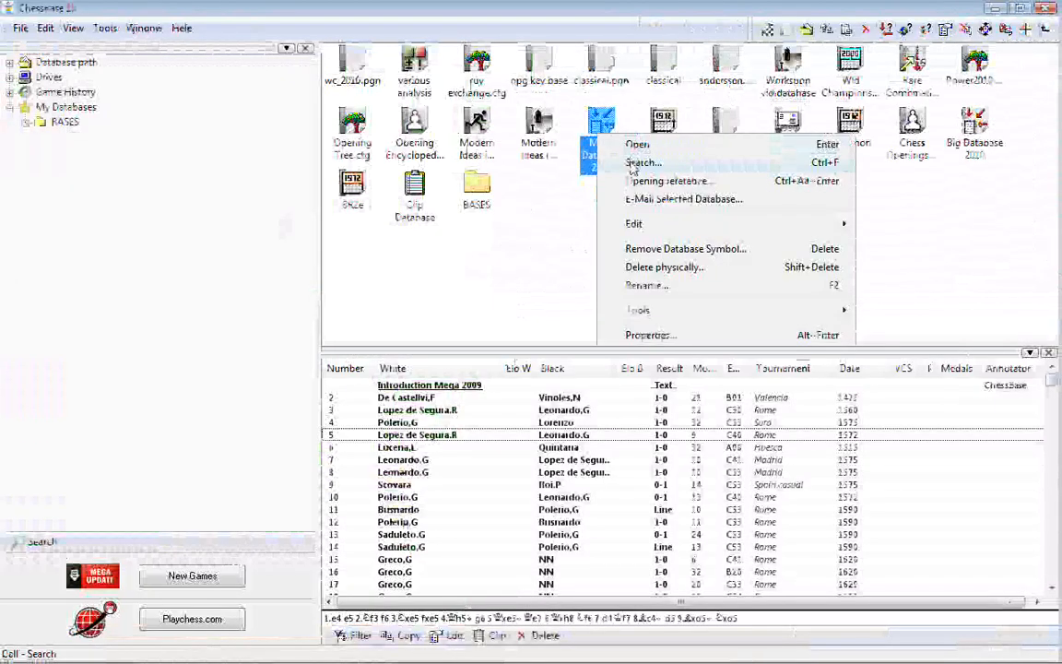
click(636, 163)
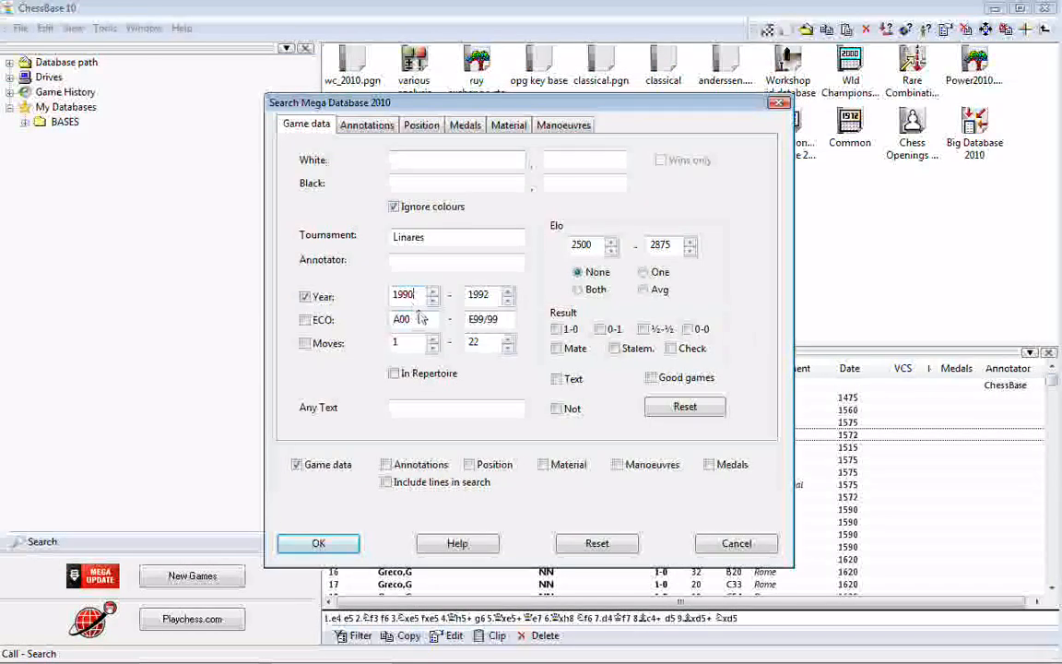
key(BackSpace)
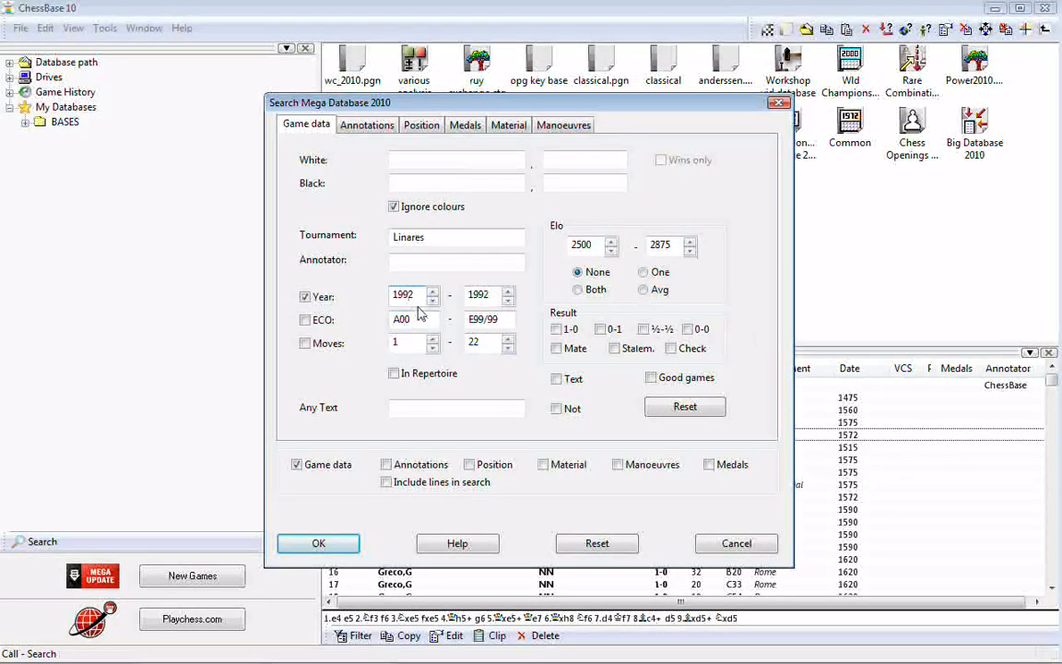
click(319, 544)
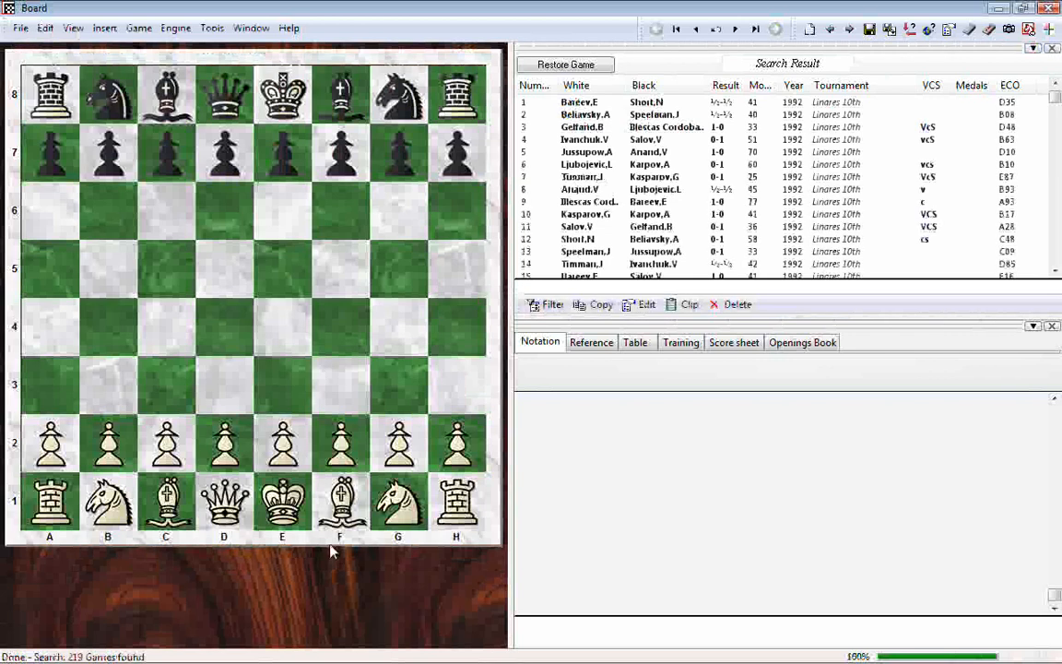
Review the Linares games from 1992 through to the end of the list, and close the results window
drag(1056, 106, 1058, 268)
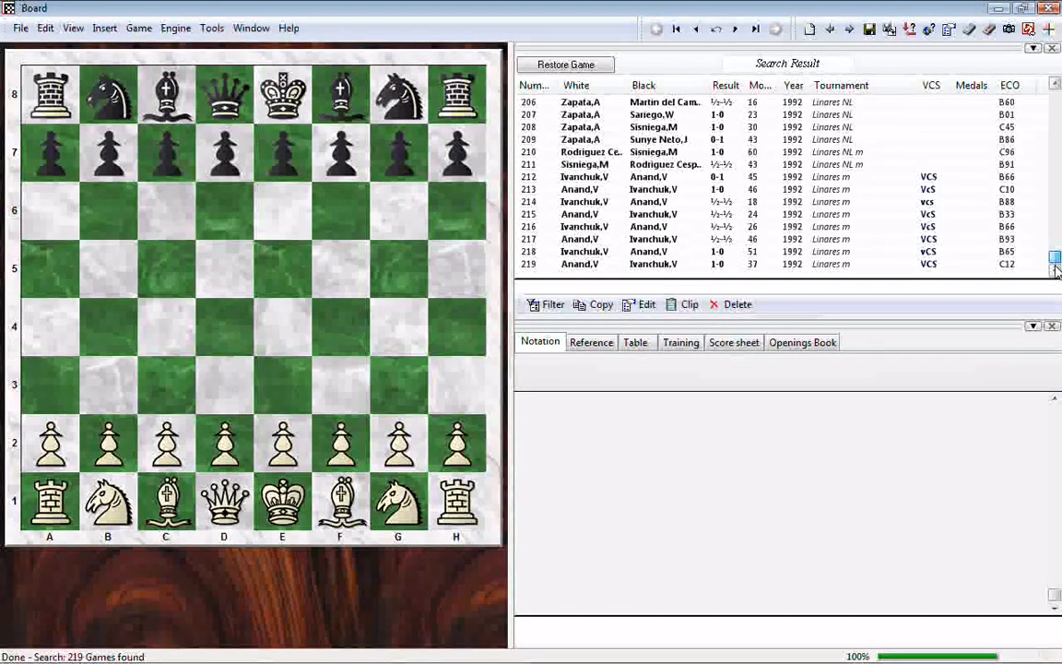
drag(1058, 268, 1058, 99)
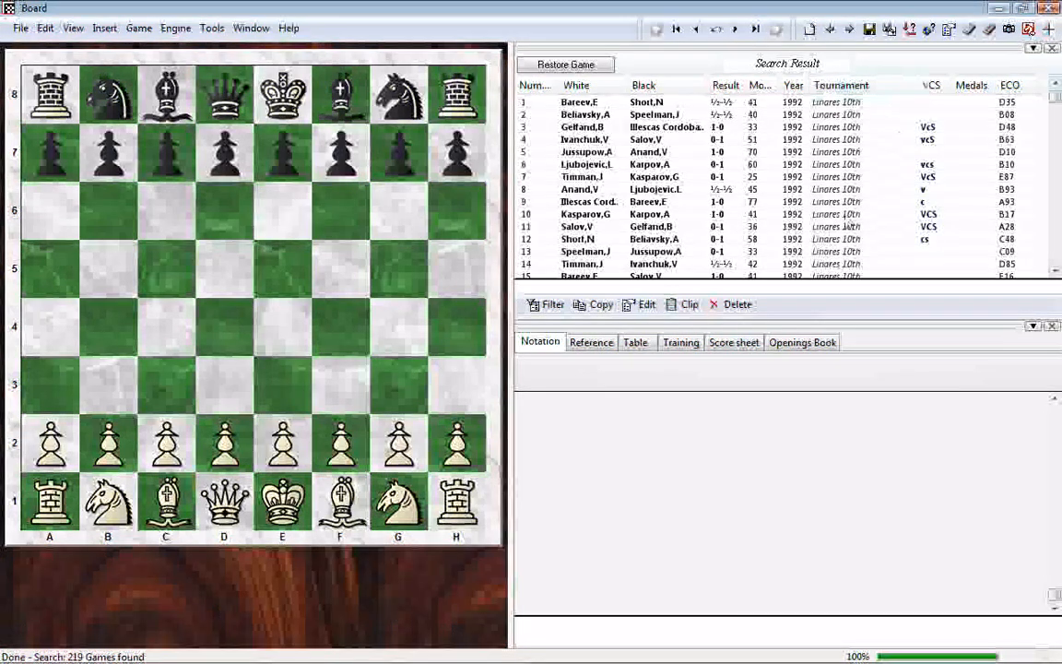
click(1052, 10)
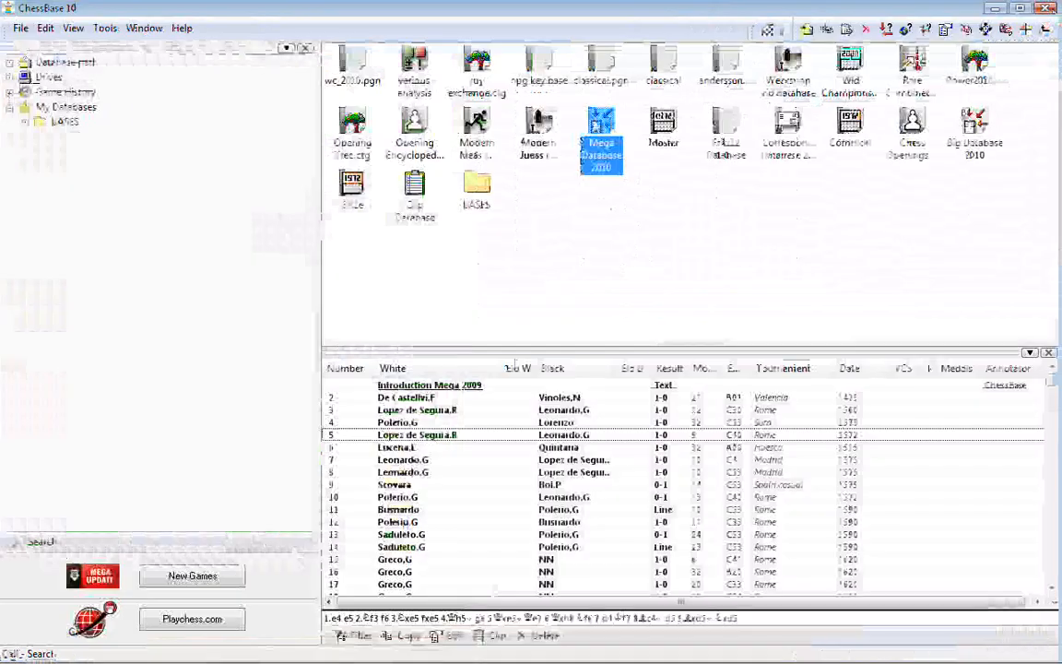
Search Mega Database 2010 for 1992 Linares games with the ECO range starting at E60, and close the results window
right_click(595, 123)
click(627, 149)
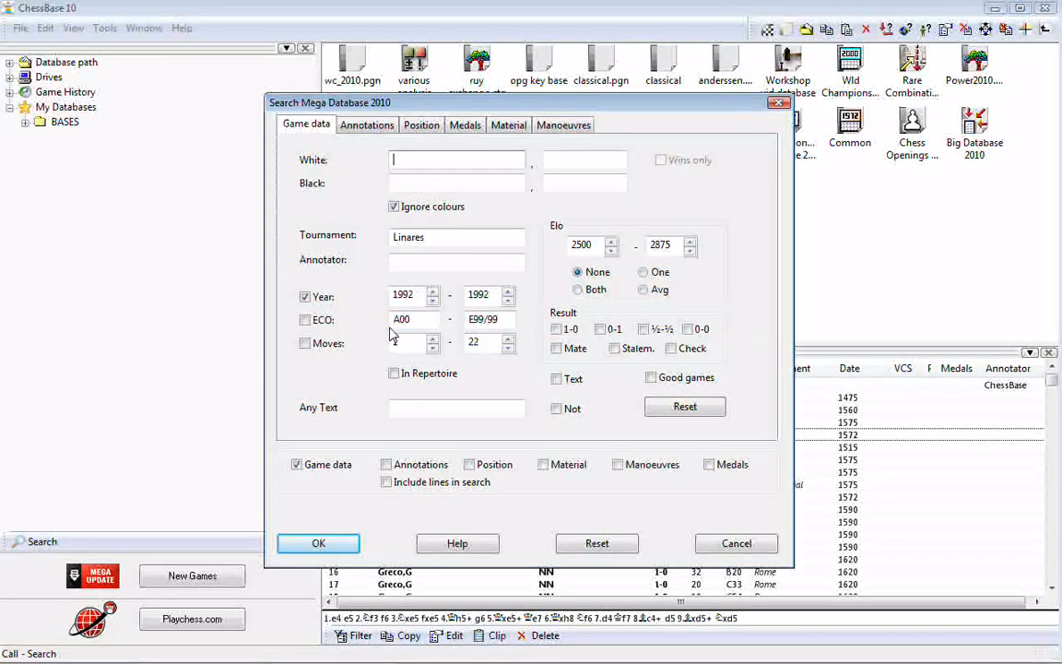
double_click(390, 325)
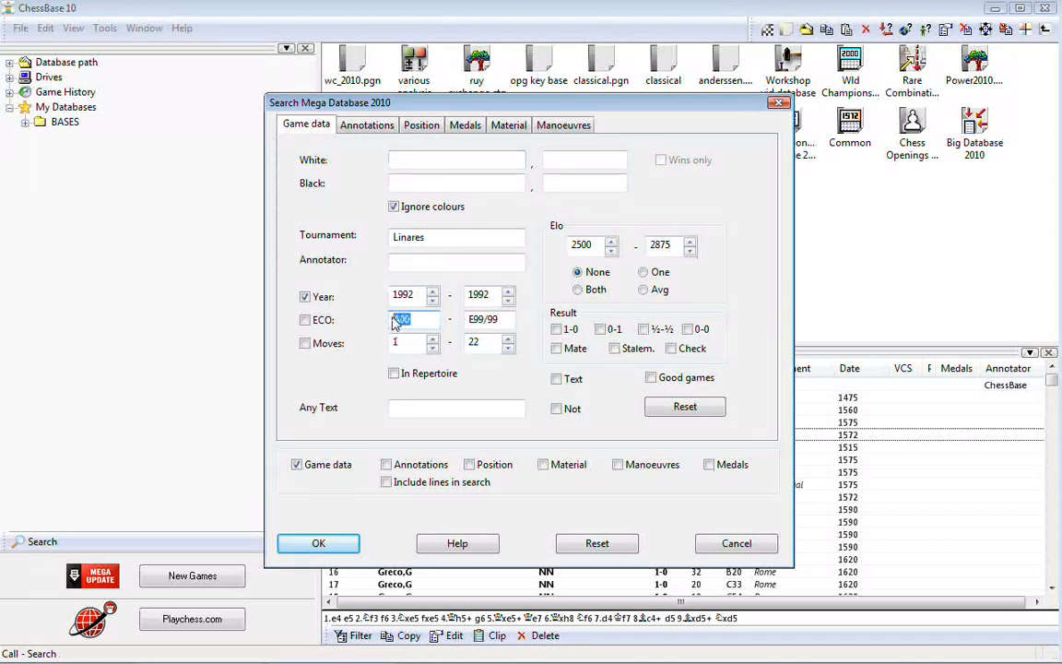
text(C)
text(60)
click(319, 544)
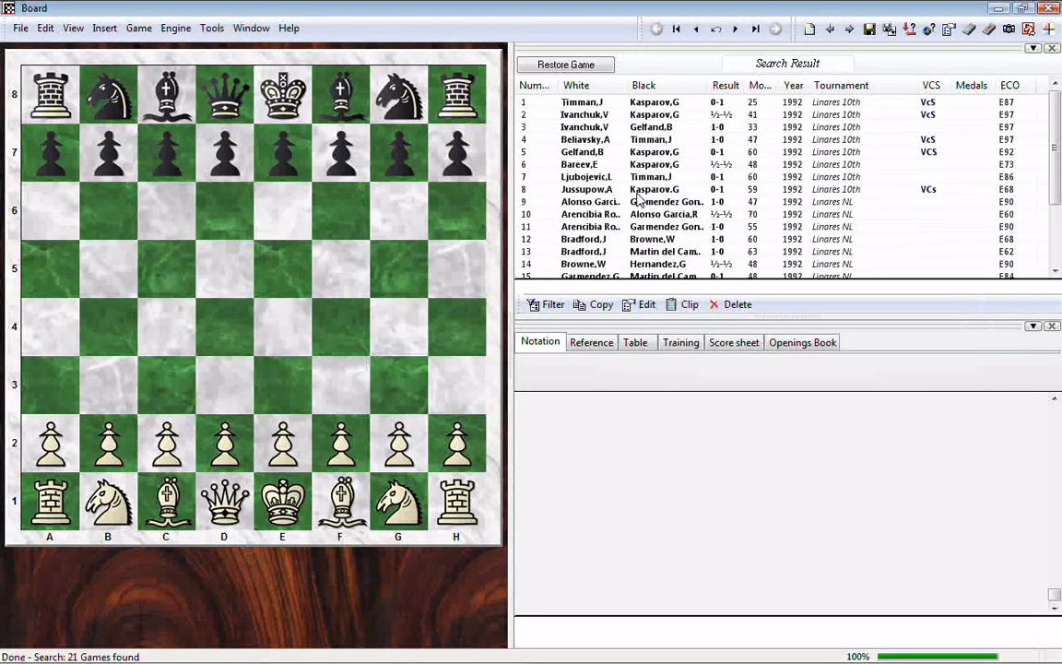
click(1051, 8)
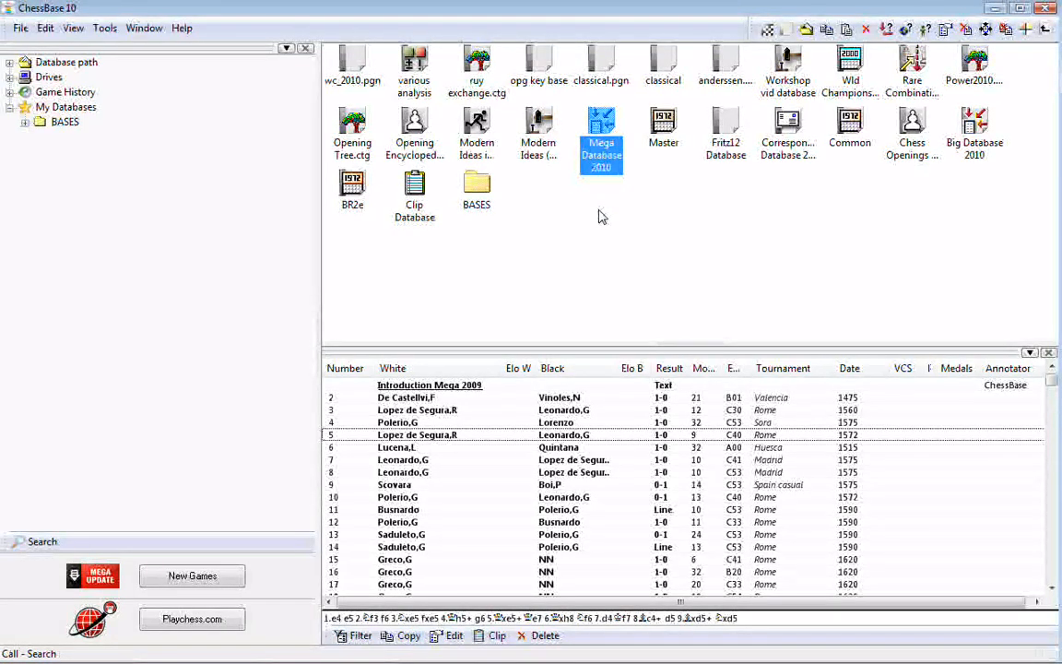
Open Mega Database 2010 and examine its openings classification from the top of the key
click(976, 140)
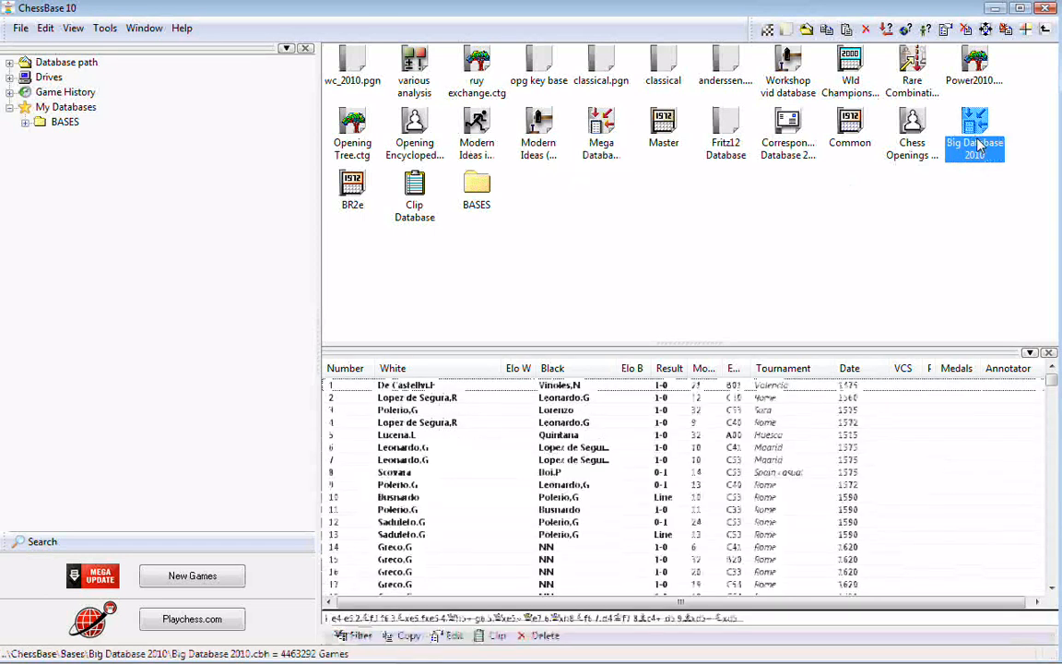
click(602, 131)
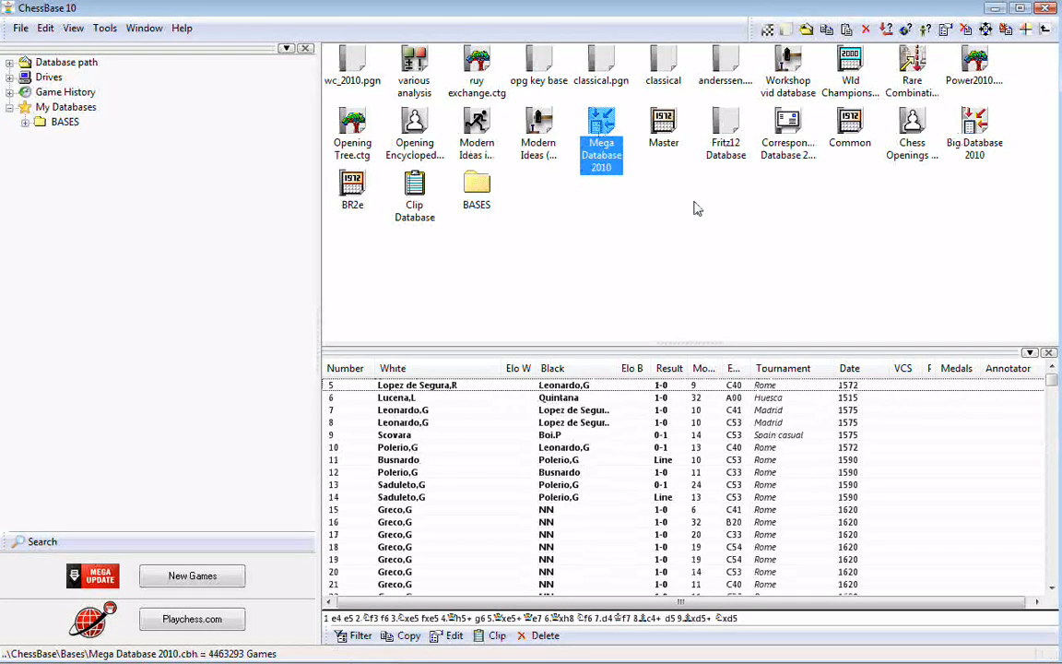
double_click(602, 131)
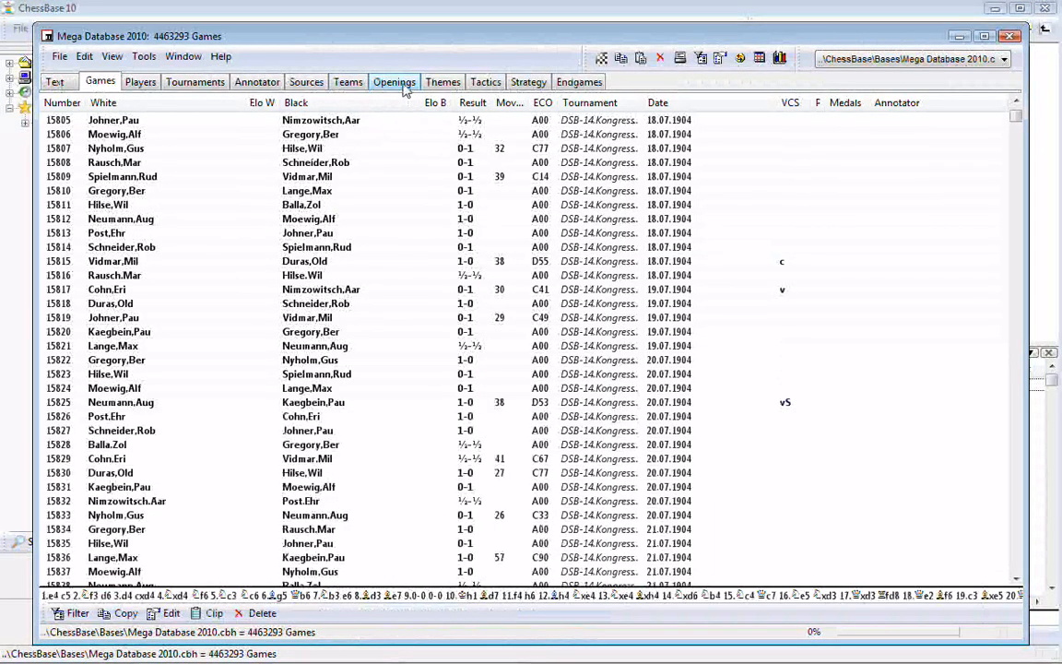
click(395, 82)
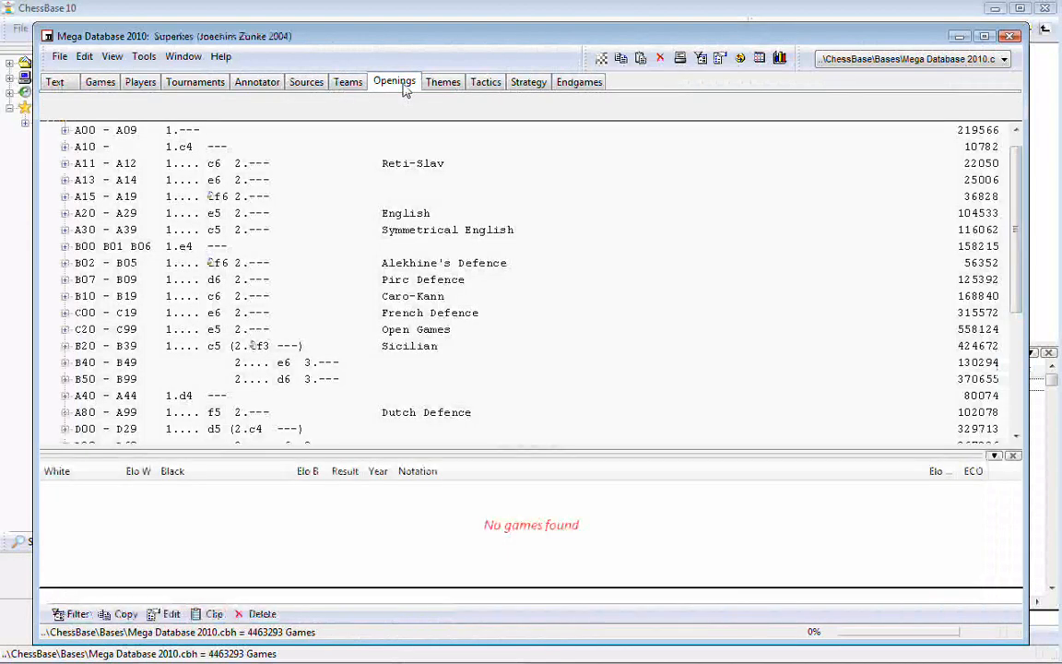
drag(1018, 173, 1020, 162)
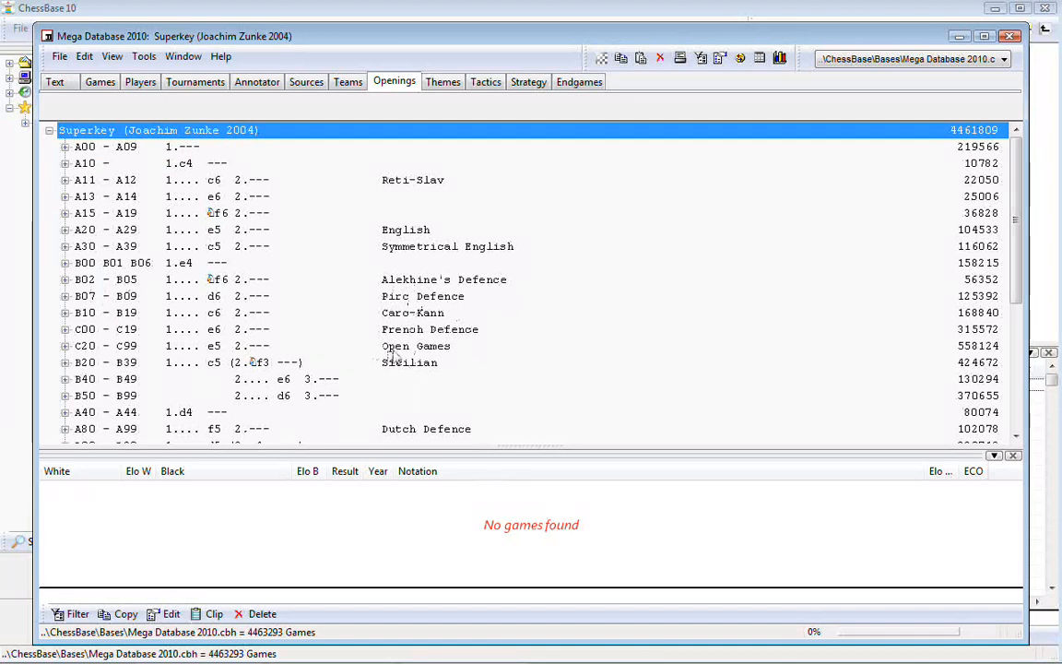
Examine the C20–C99 Open Games branch of the openings key down to the Spanish lines, and close the database window
click(66, 347)
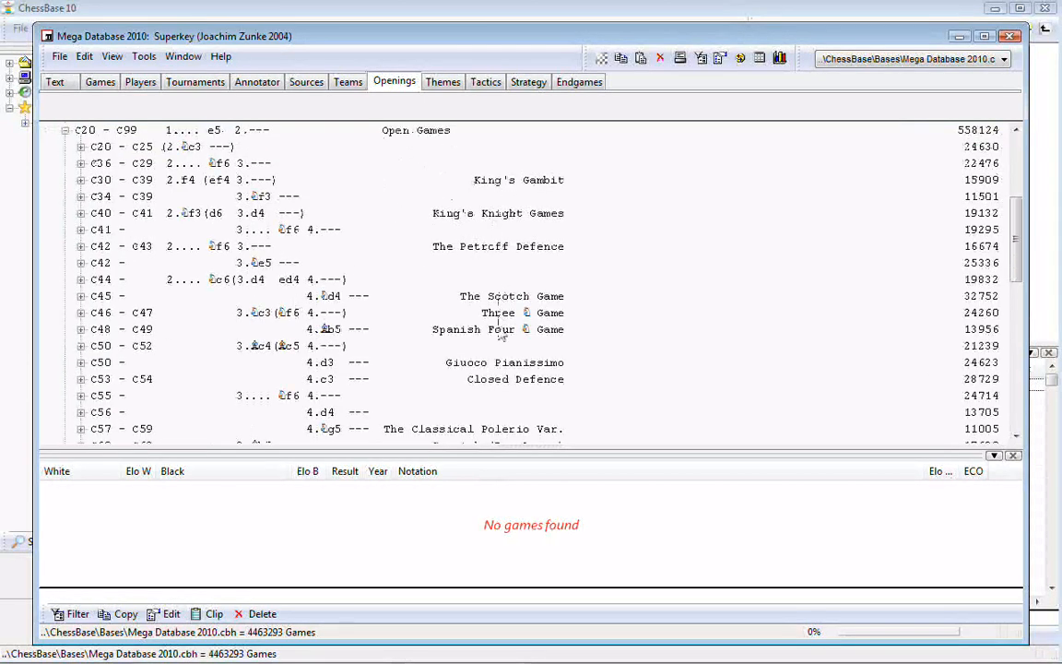
drag(1016, 240, 1023, 315)
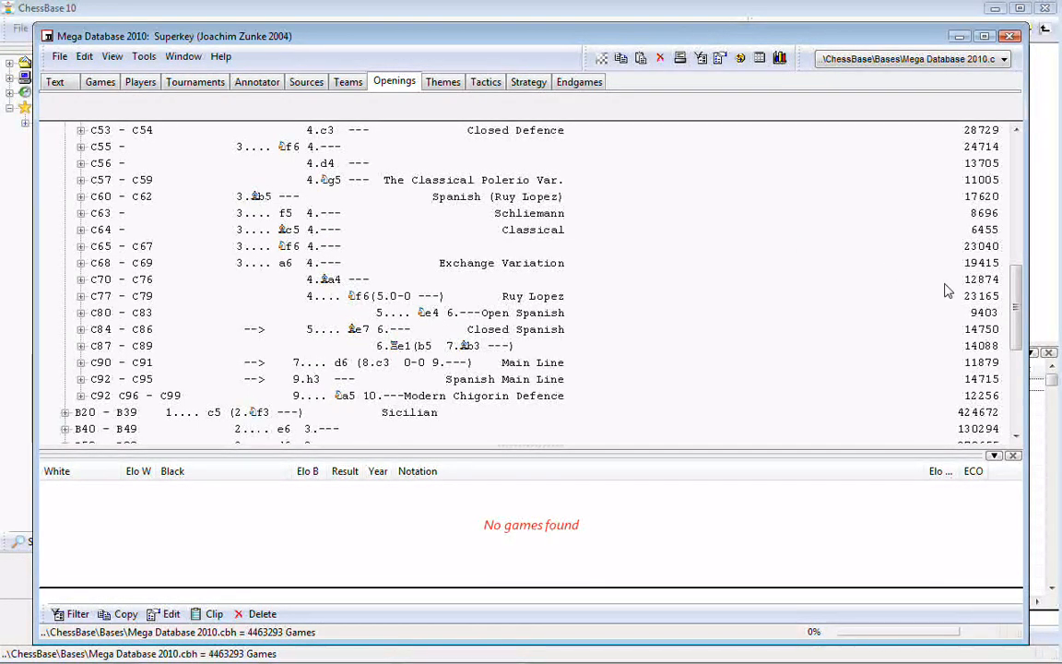
scroll(916, 276, up, 12)
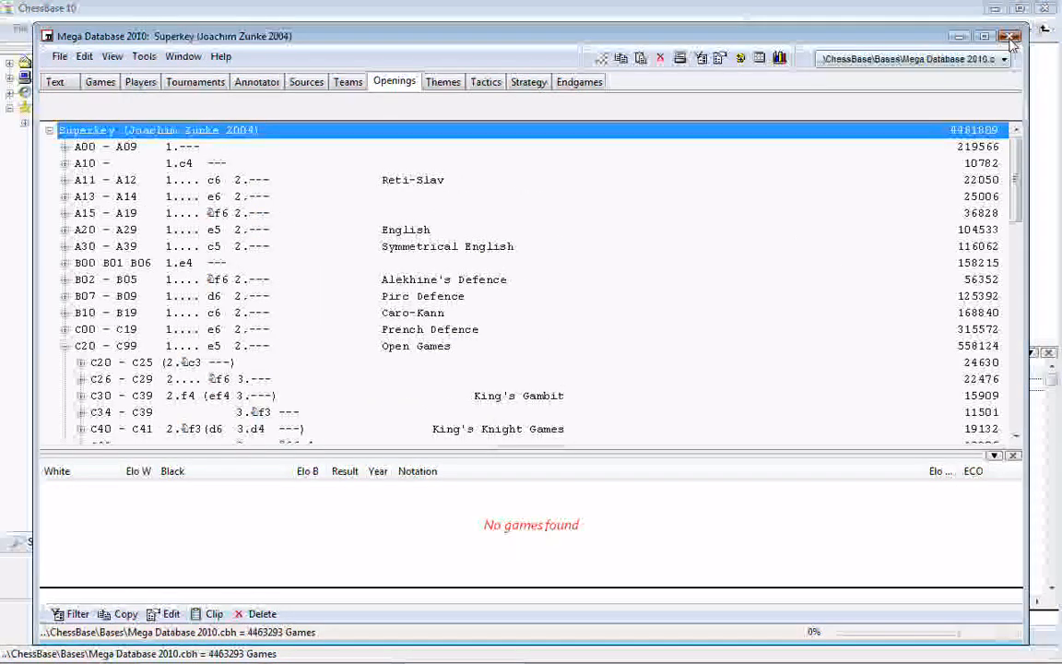
click(1011, 37)
Search Mega Database 2010 for drawn 1992 Linares games of 1 to 22 moves, with the ECO filter turned off
right_click(601, 118)
click(620, 147)
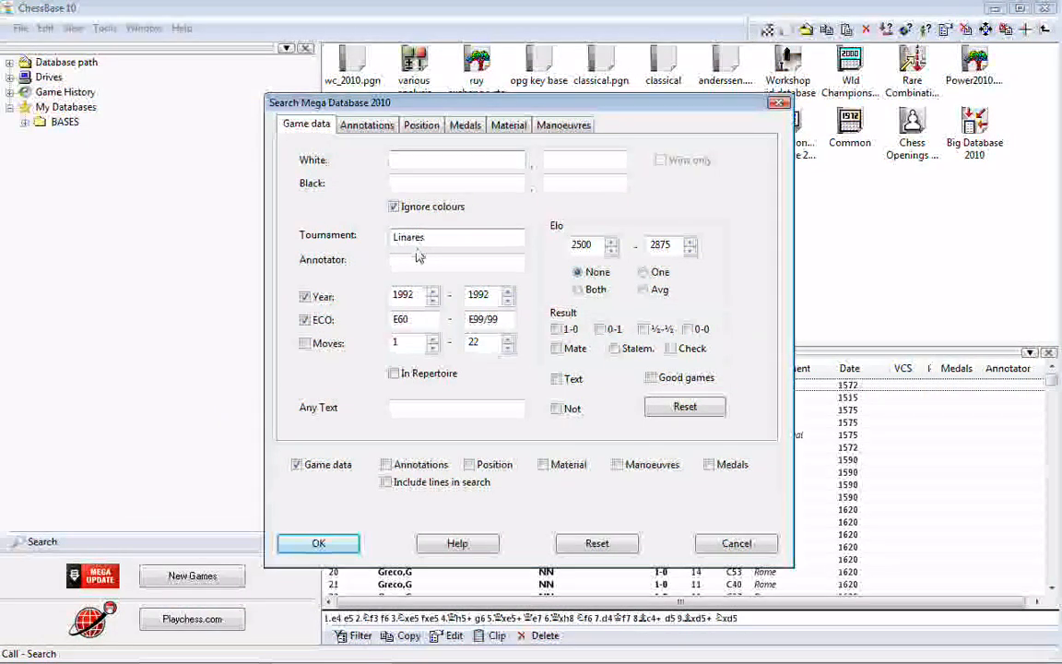
click(305, 321)
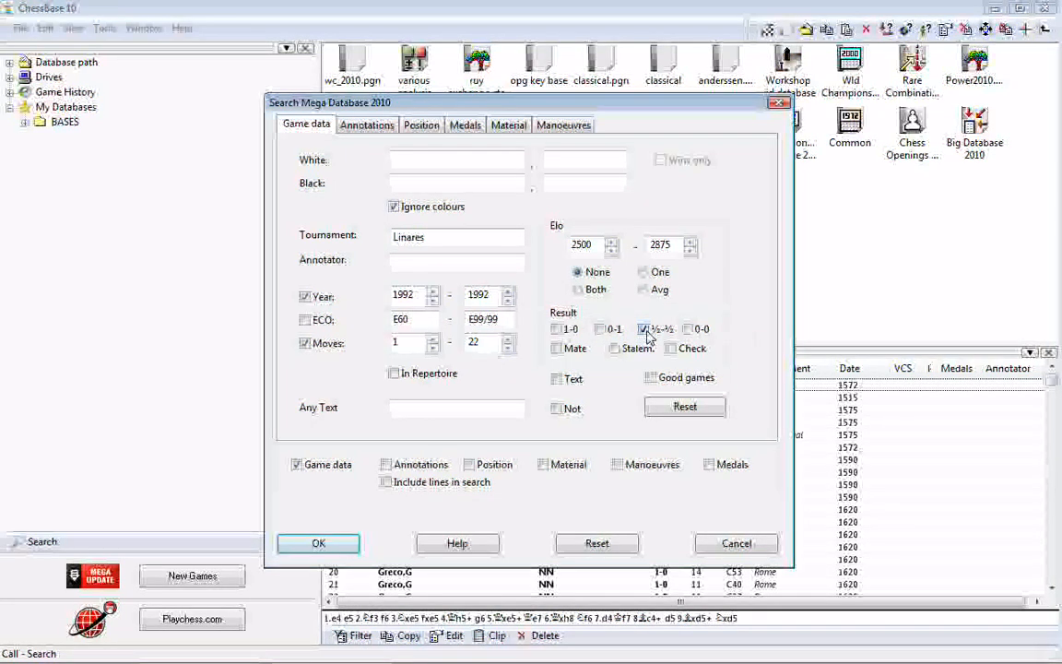
click(318, 543)
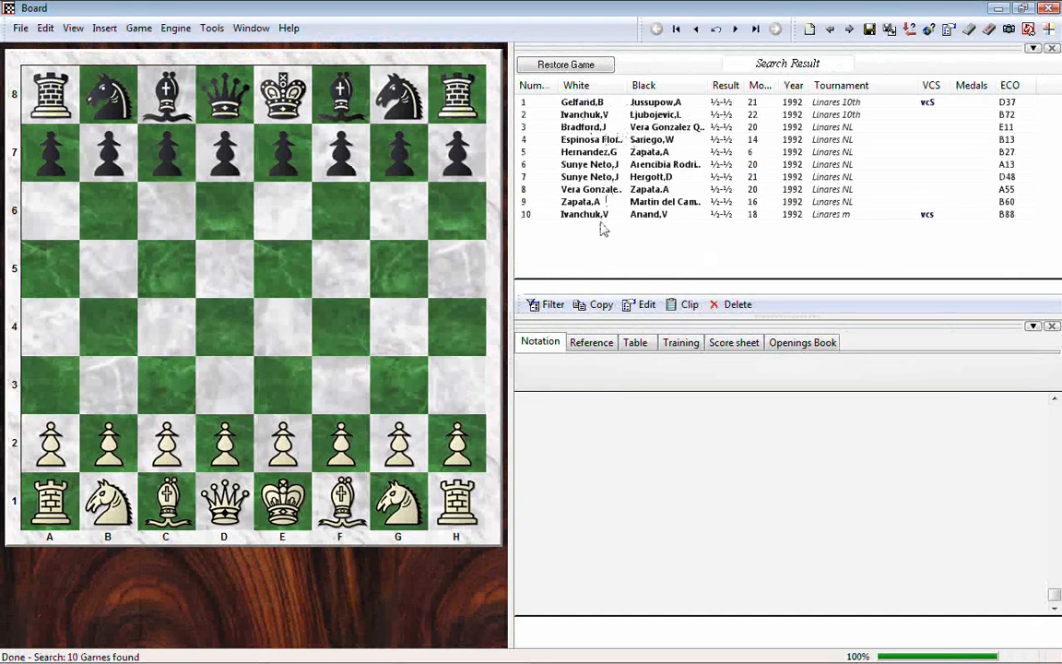
Open the Ivanchuk–Ljubojevic game from Linares 10th and play through its moves on the board
double_click(605, 116)
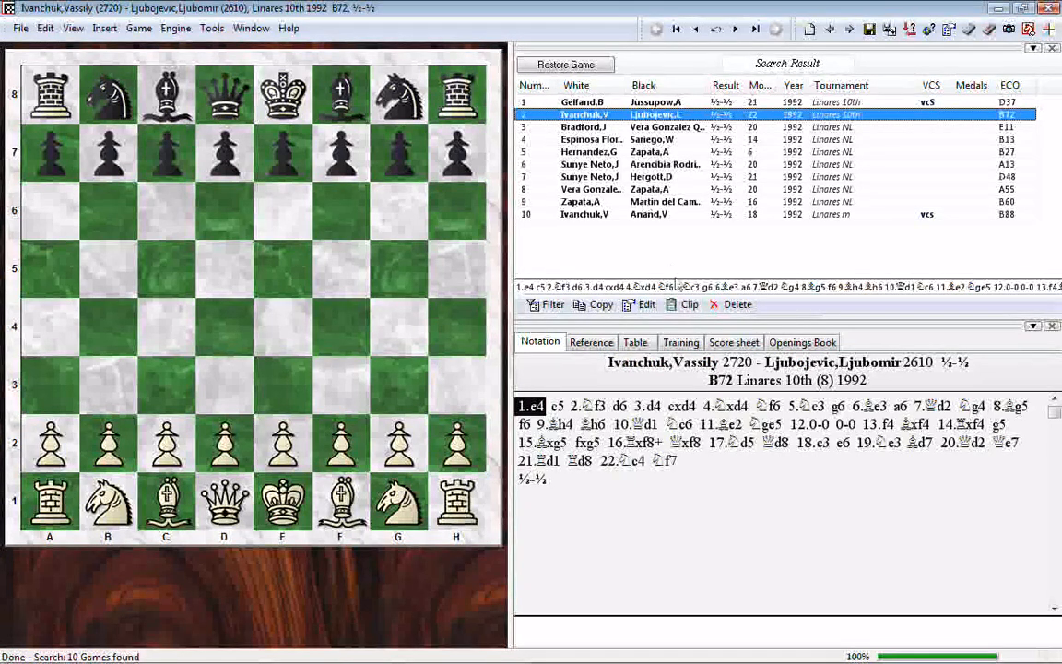
key(Right)
key(Right)
key(Right)
key(Right)
key(Right)
key(Right)
key(Right)
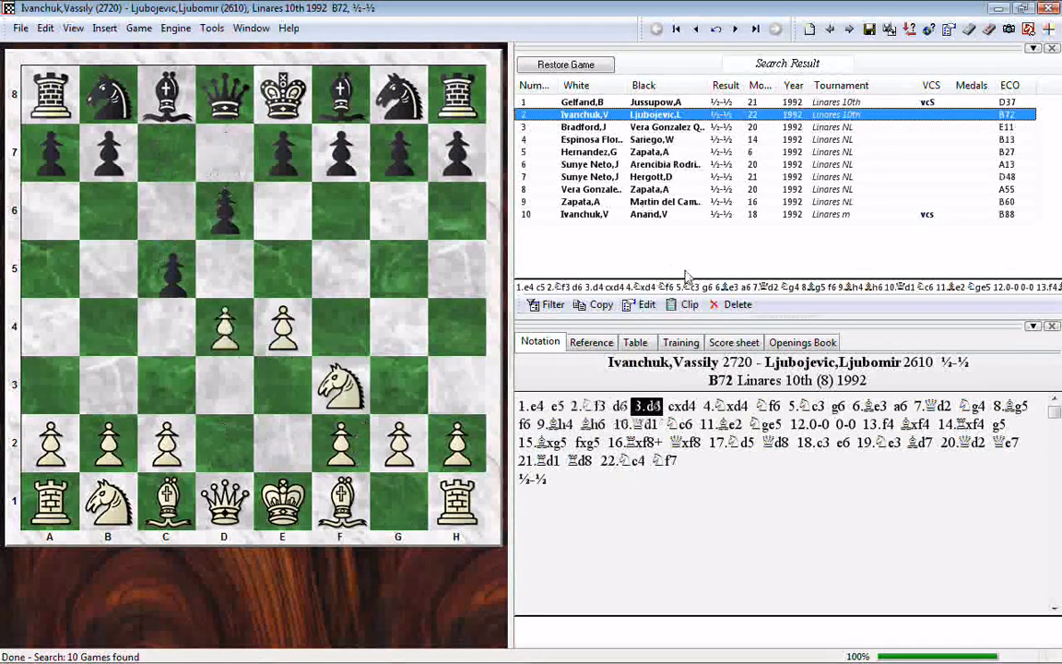
key(Right)
key(Right)
key(Right)
key(Right)
key(Right)
key(Right)
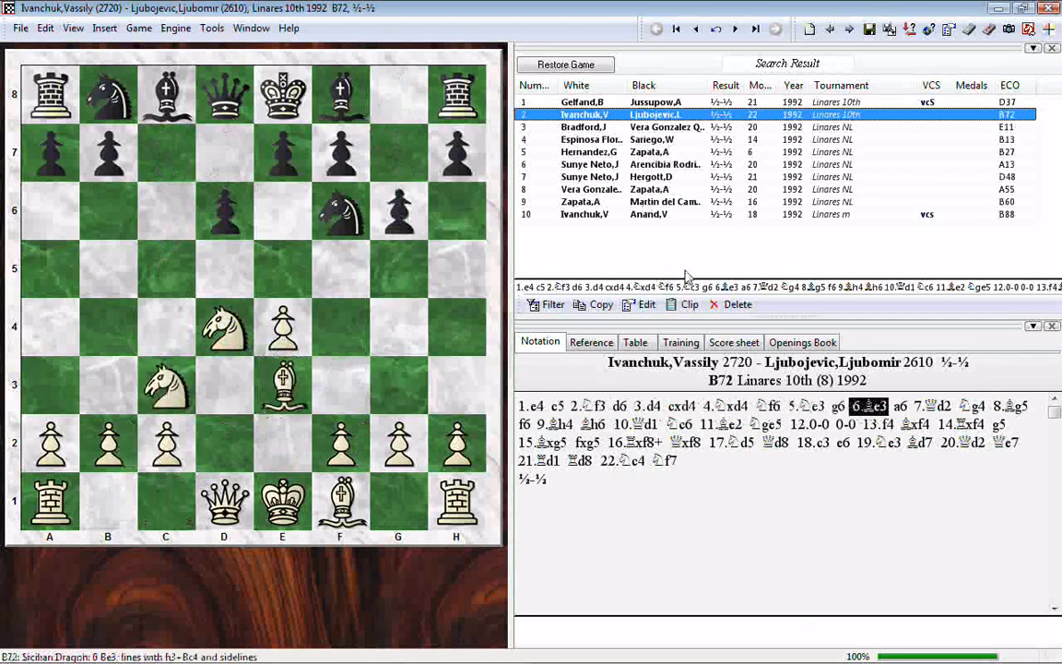
key(Right)
key(Right)
key(Right)
key(Right)
key(Right)
key(Right)
key(Right)
key(Right)
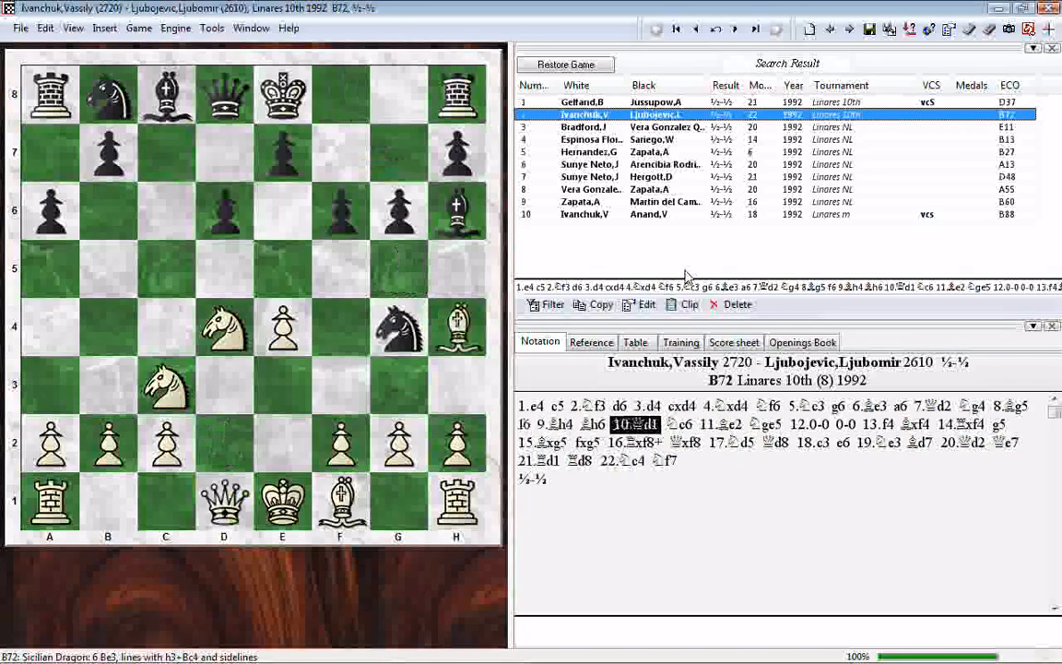
key(Right)
key(Right)
key(Right)
key(Right)
key(Right)
key(Right)
key(Right)
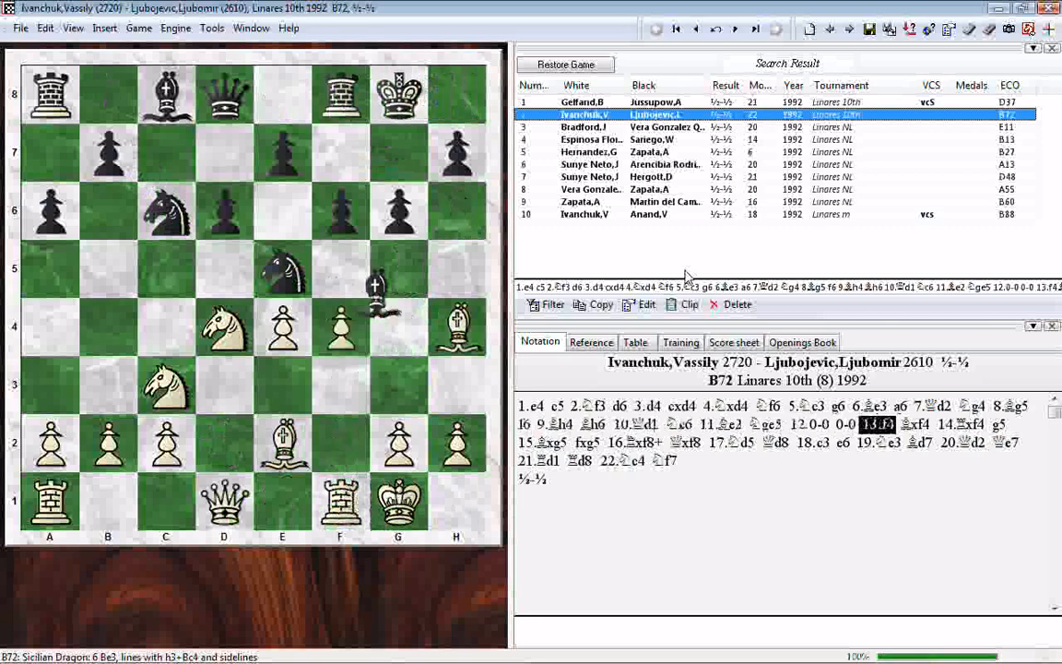
key(Right)
key(Right)
key(Right)
key(Right)
key(Right)
key(Right)
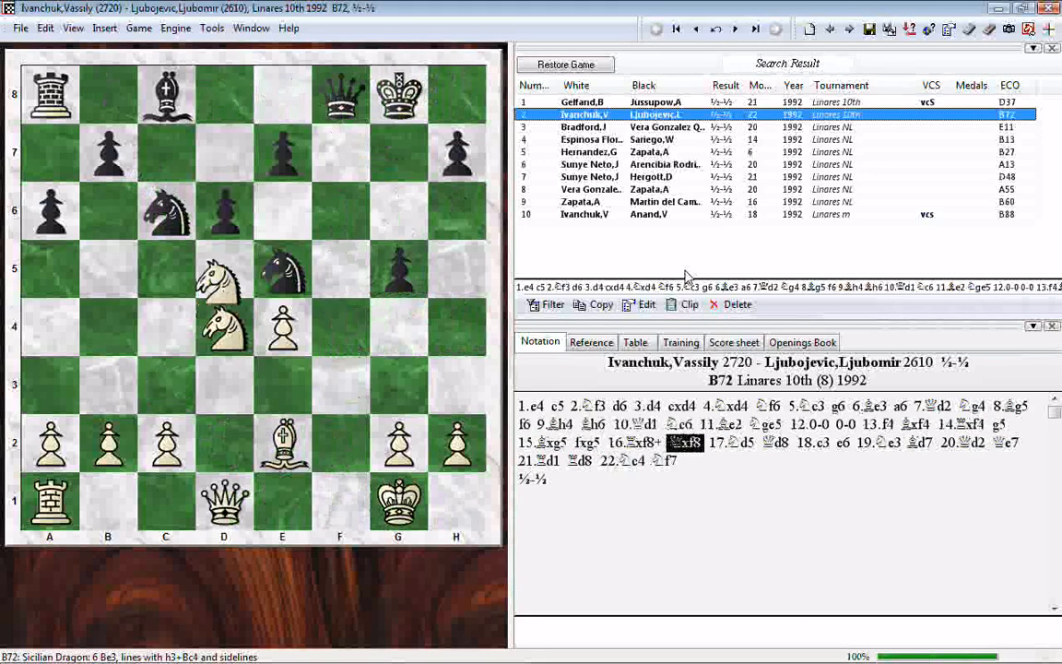
key(Right)
key(Right)
key(Right)
key(Right)
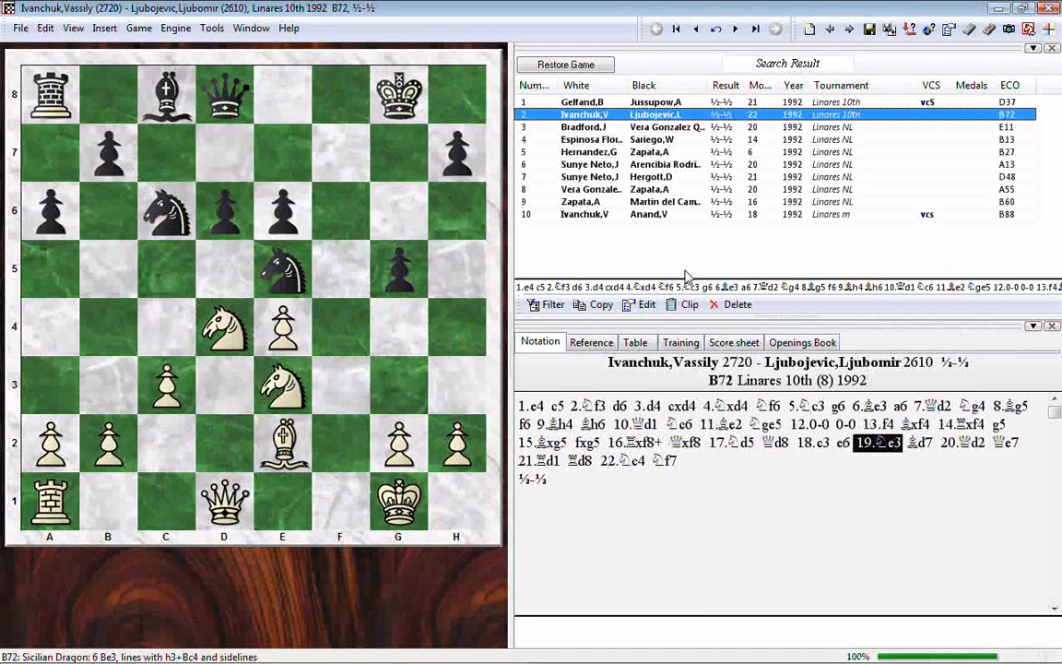
key(Right)
key(Right)
key(Right)
key(Right)
key(Right)
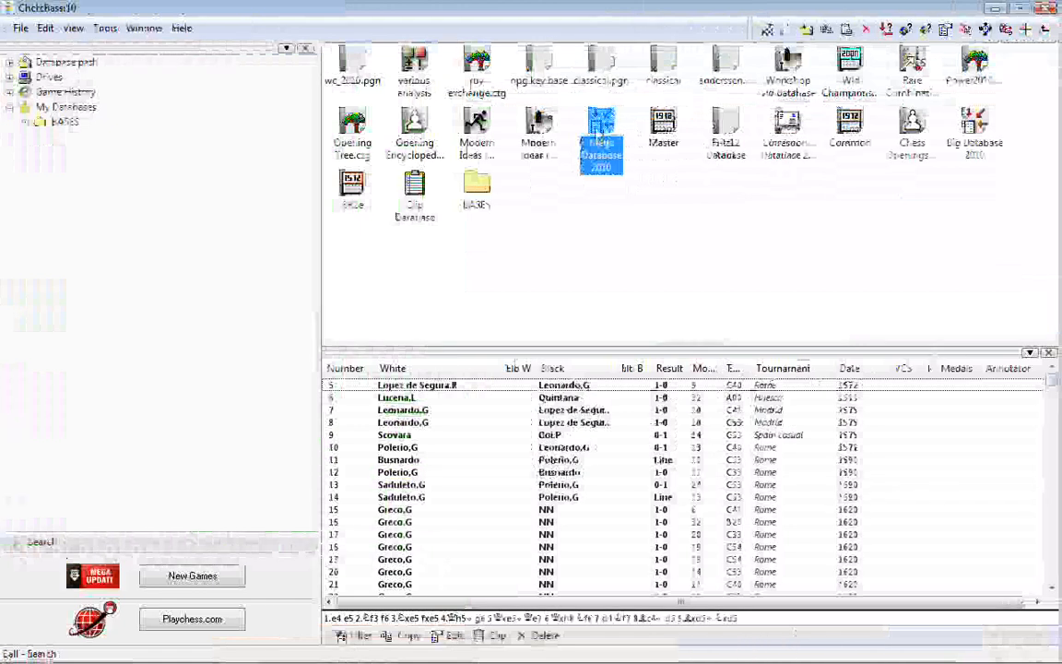
Reopen the search for Mega Database 2010 and reset all of its criteria
right_click(599, 134)
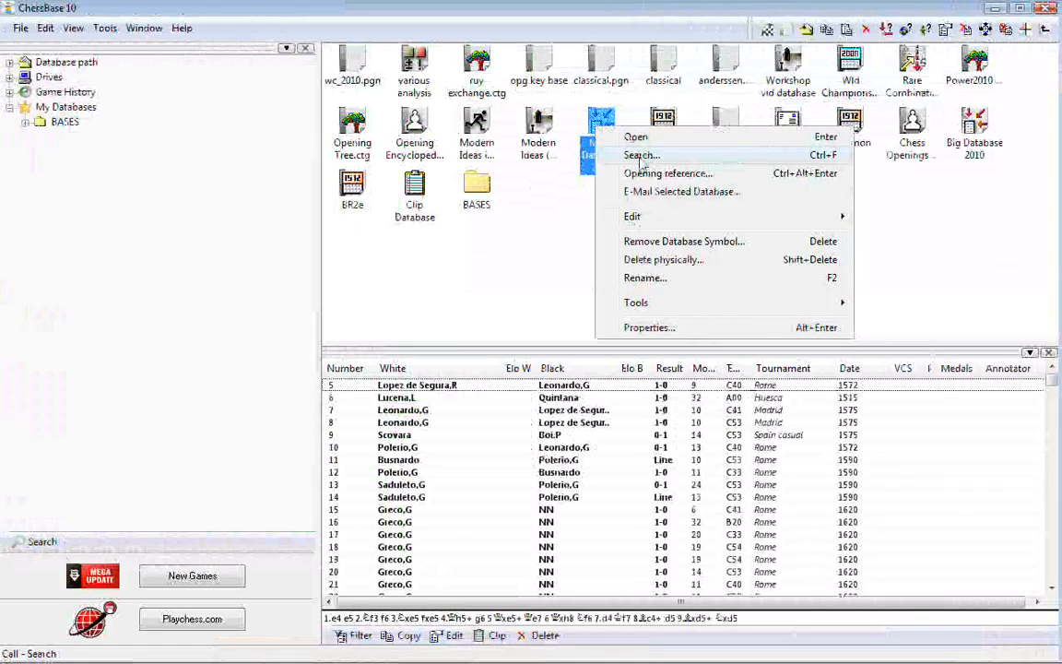
click(643, 155)
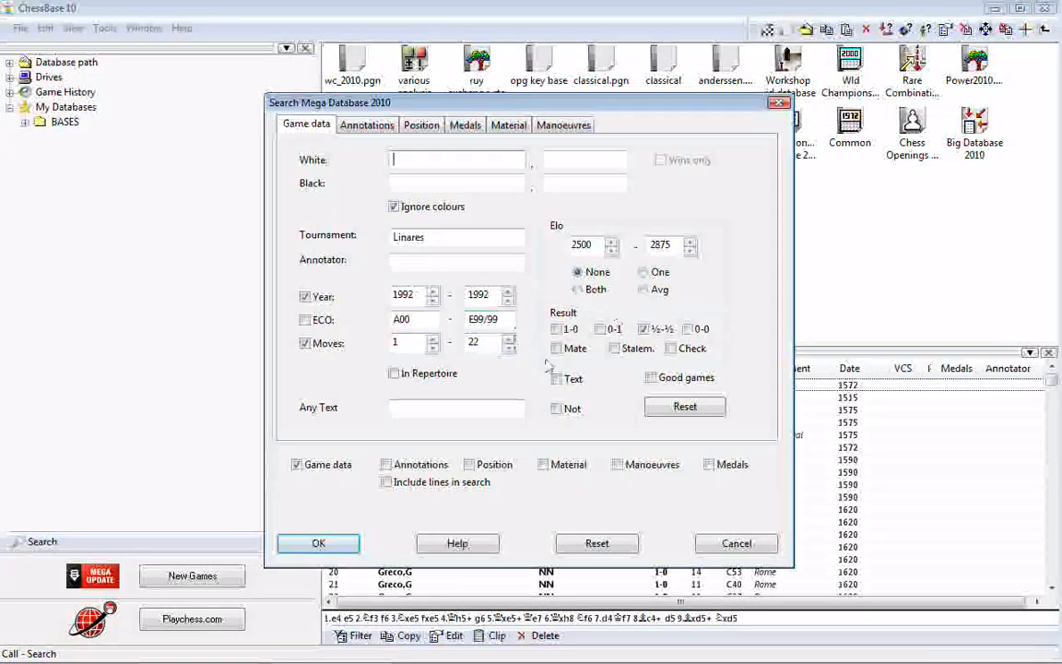
click(593, 543)
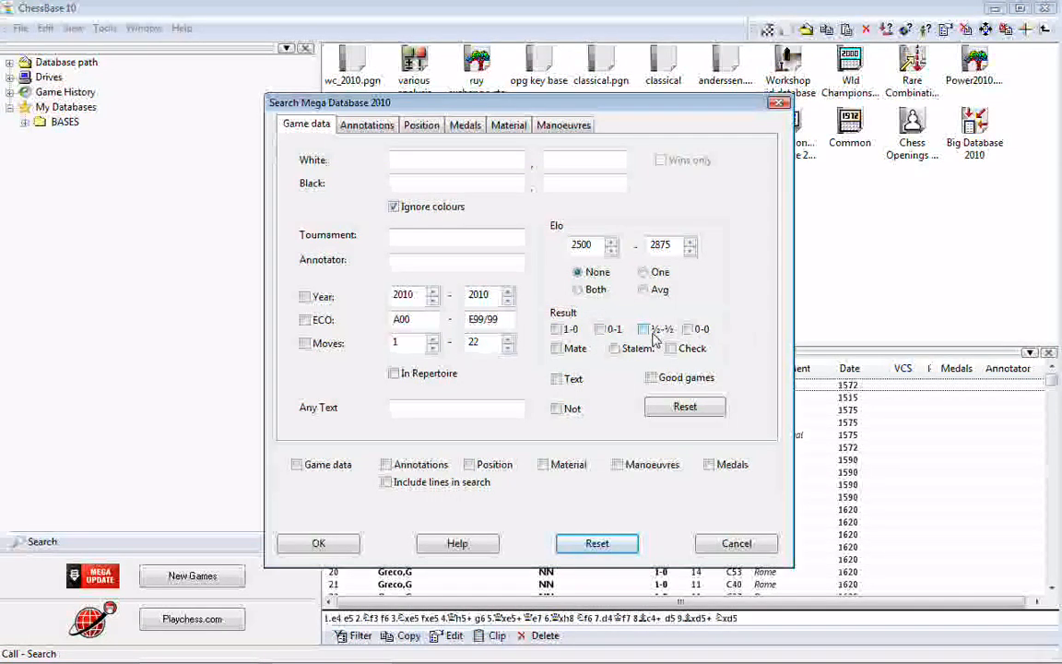
Try the 1-0 and stalemate result filters in the search, and clear both
click(572, 333)
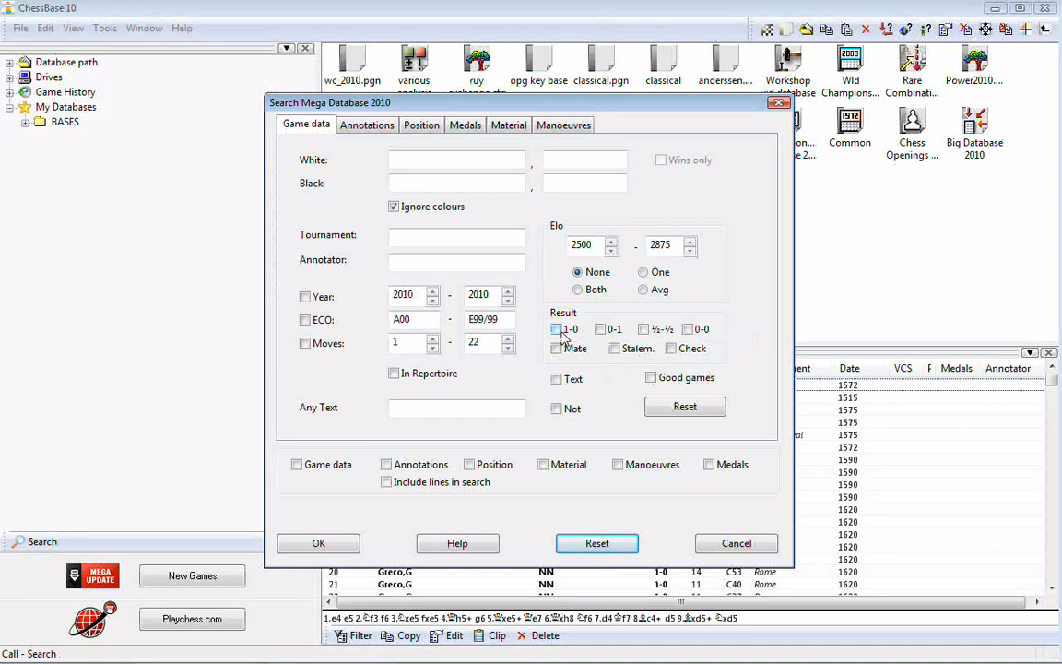
click(612, 350)
click(615, 352)
click(557, 331)
click(615, 351)
click(616, 349)
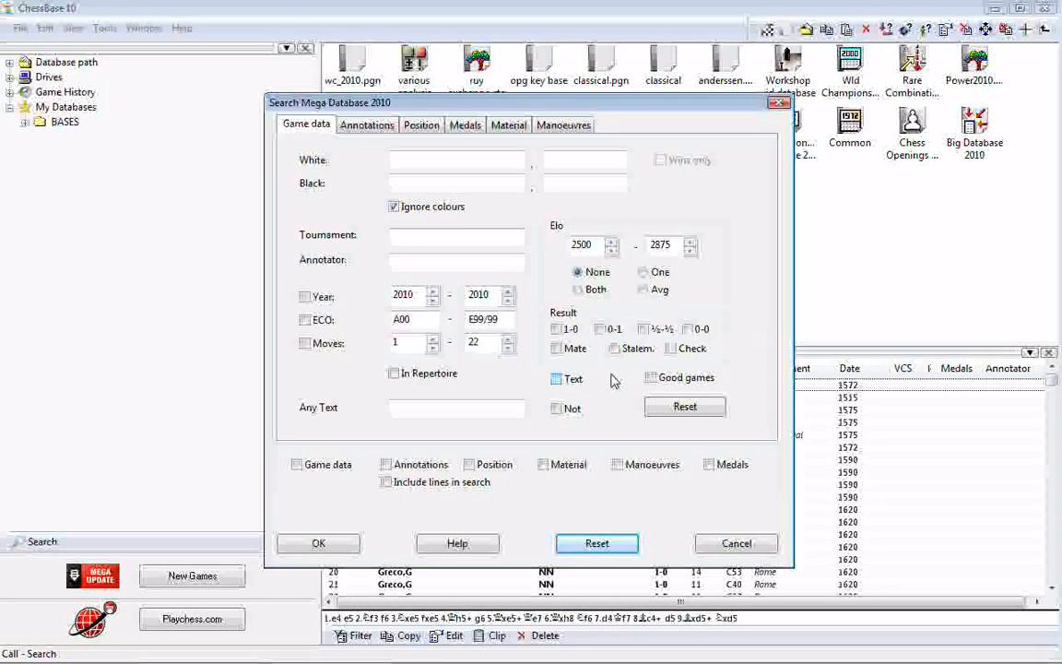
Try the mate filter with the 1-0 and 0-1 results, try the draw and check filters, and clear them all
click(558, 330)
click(557, 348)
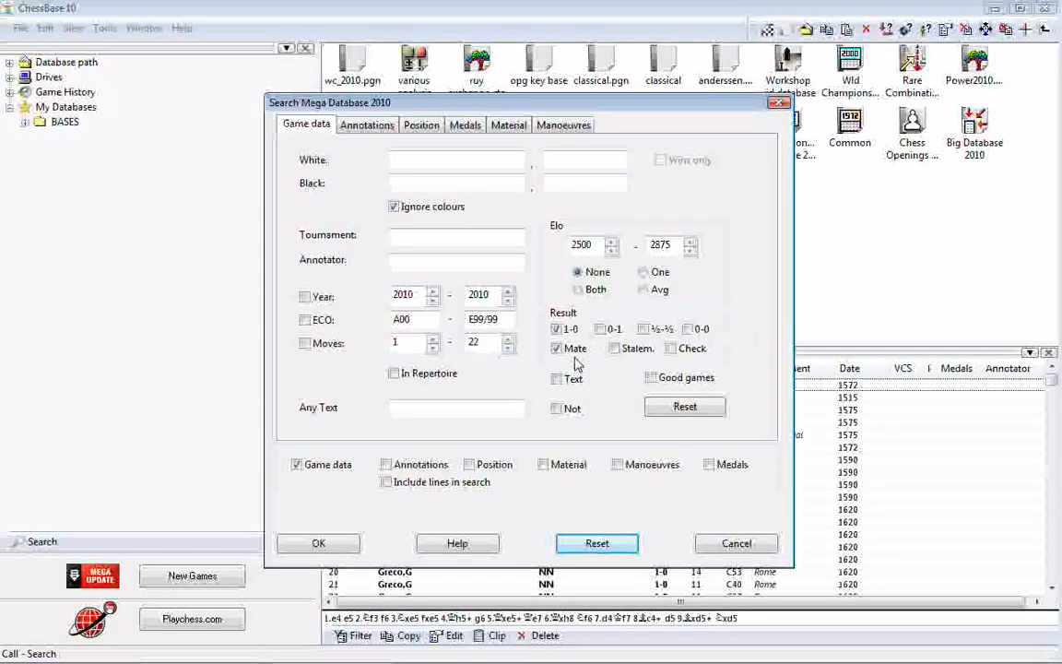
click(565, 331)
click(600, 331)
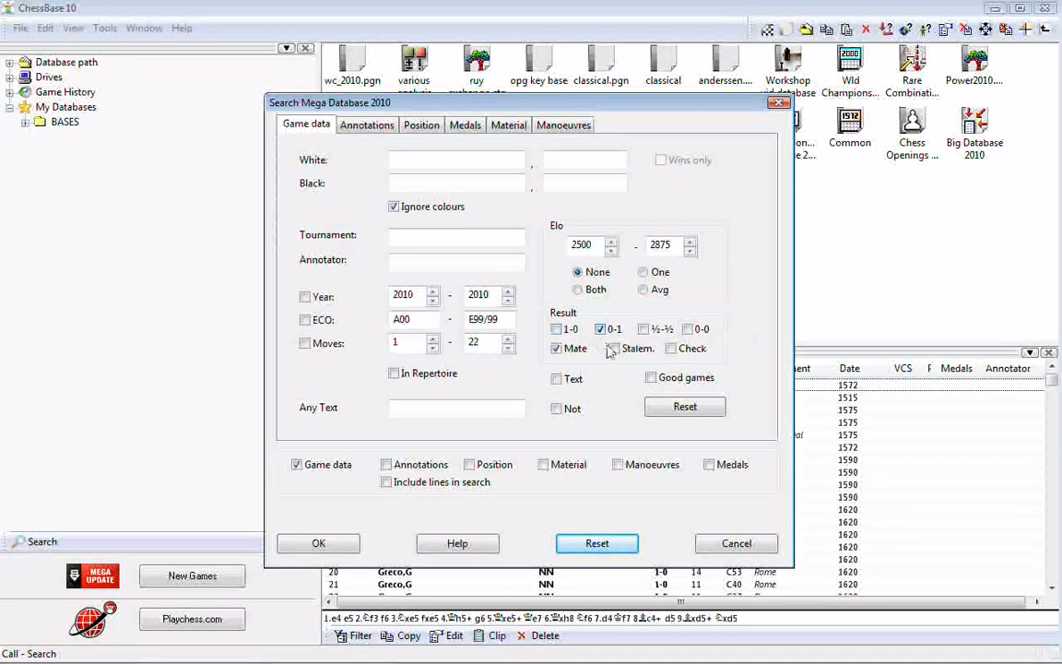
click(601, 330)
click(644, 330)
click(644, 329)
click(557, 350)
click(672, 349)
click(676, 353)
Search Mega Database 2010 for games with the result 0-0
click(688, 329)
click(318, 543)
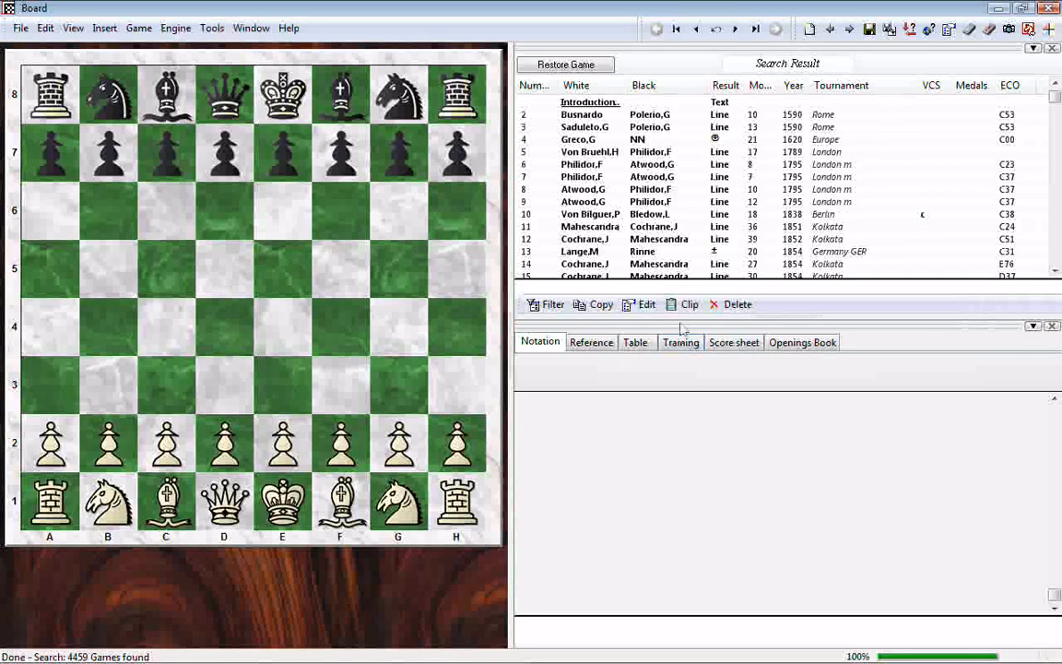
View the final position of the Cochrane–Mahescandra game from Kolkata 1852, and close the results window
click(791, 243)
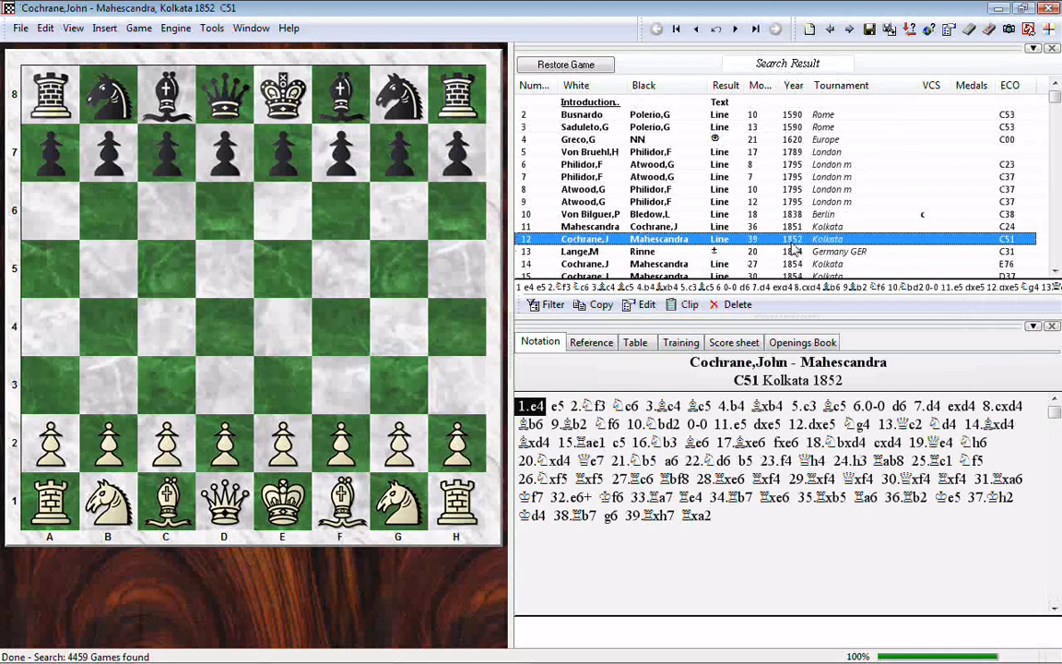
click(703, 516)
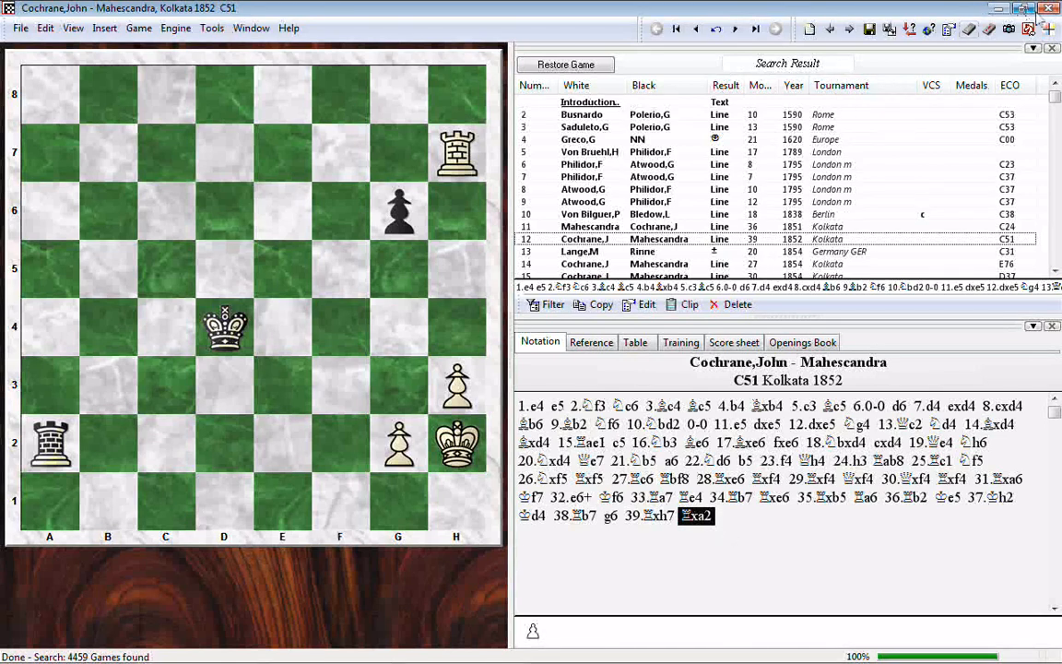
click(1052, 9)
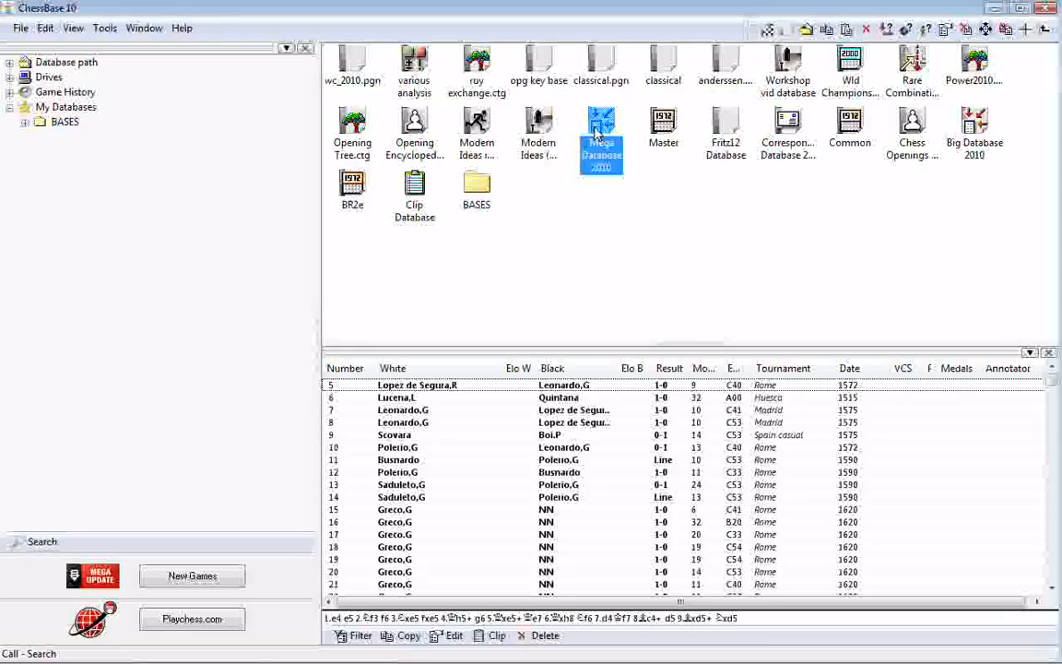
Reopen the search for Mega Database 2010 and clear the 0-0 result filter
right_click(598, 129)
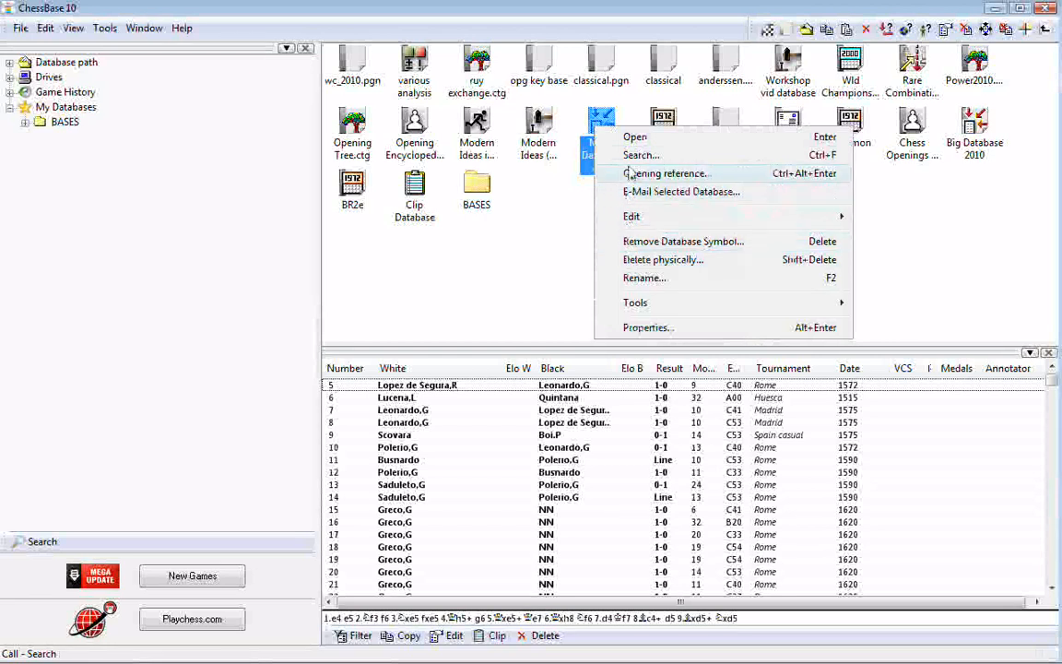
click(630, 157)
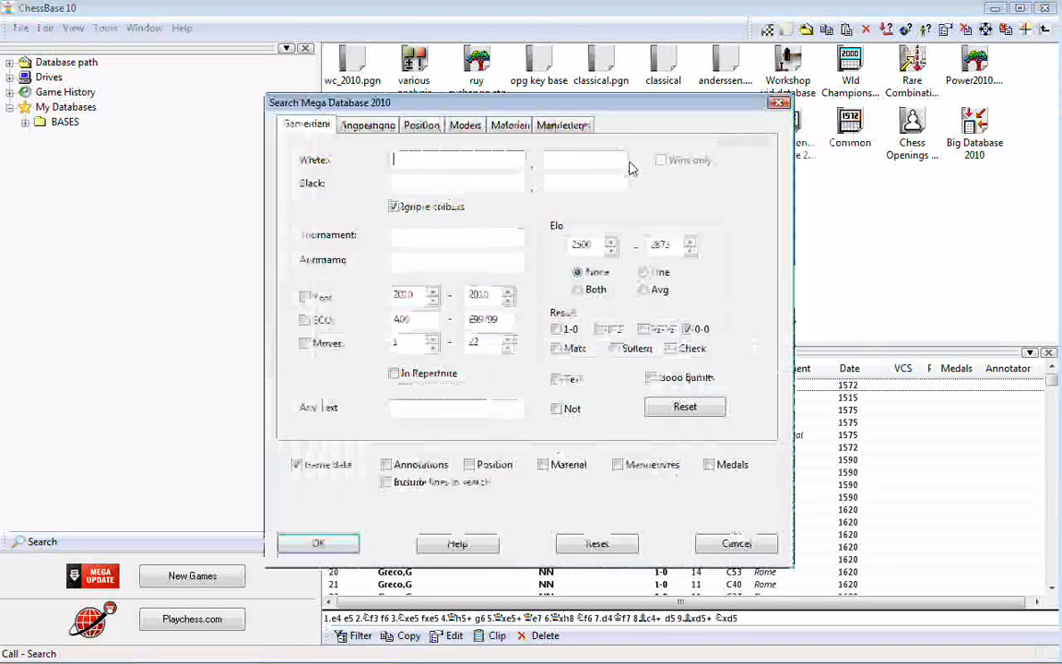
click(688, 331)
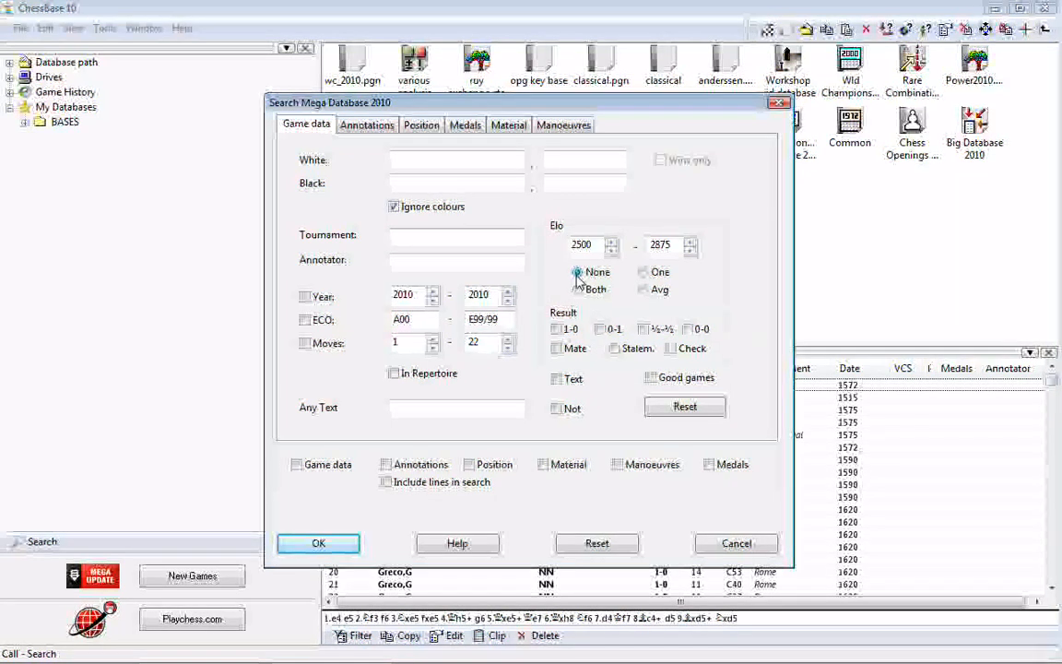
Try an Elo range of 2700 to 2875 for one player, and switch it to both players
click(643, 274)
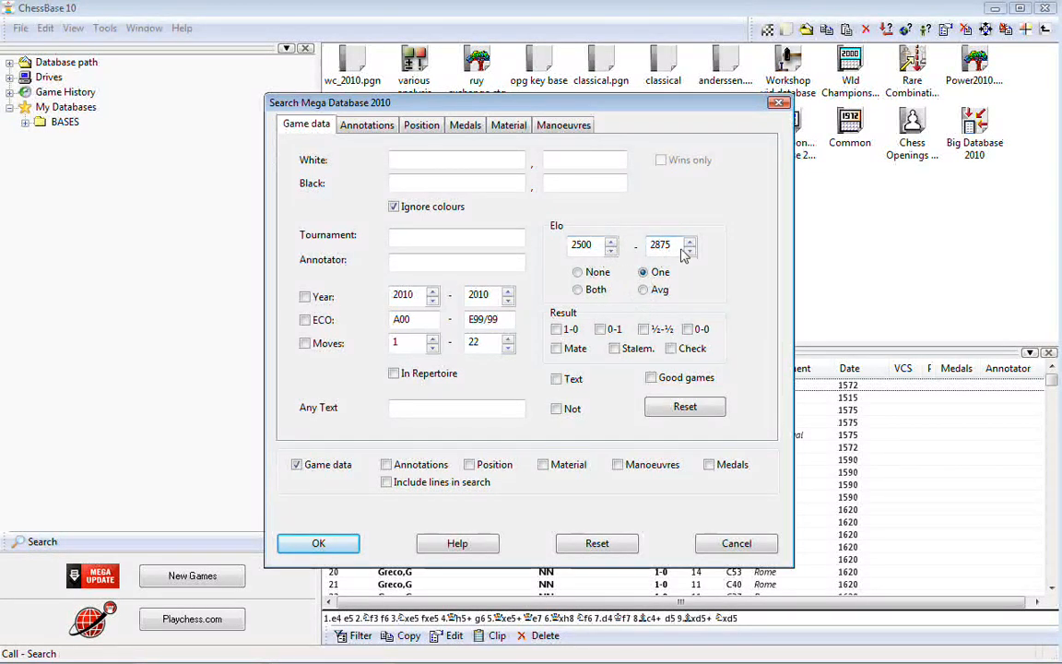
click(581, 247)
key(BackSpace)
text(7)
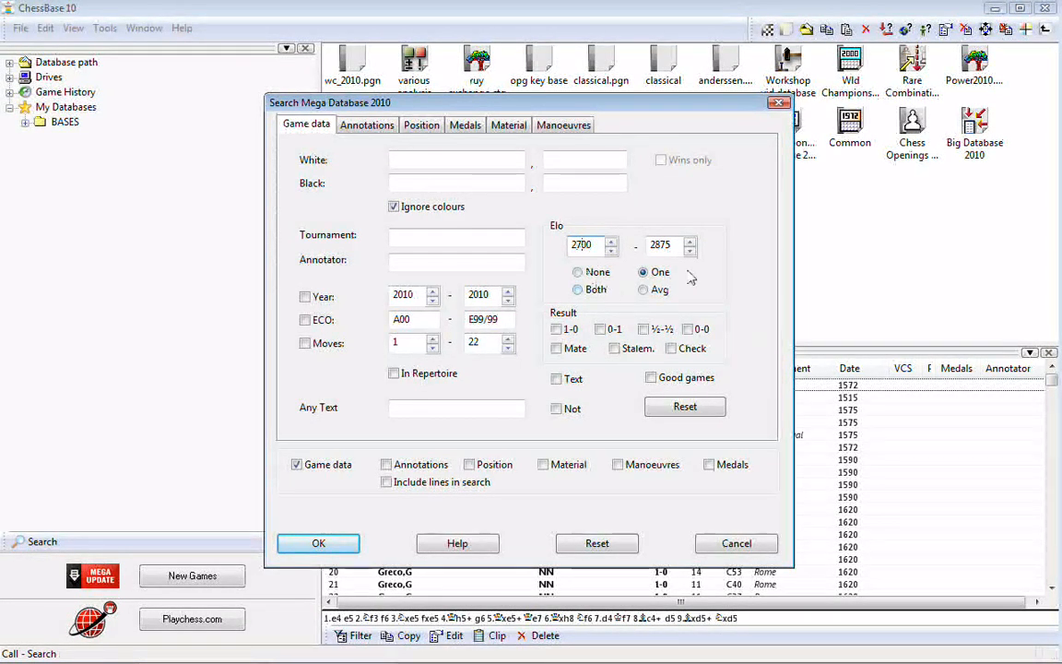
click(595, 249)
click(590, 292)
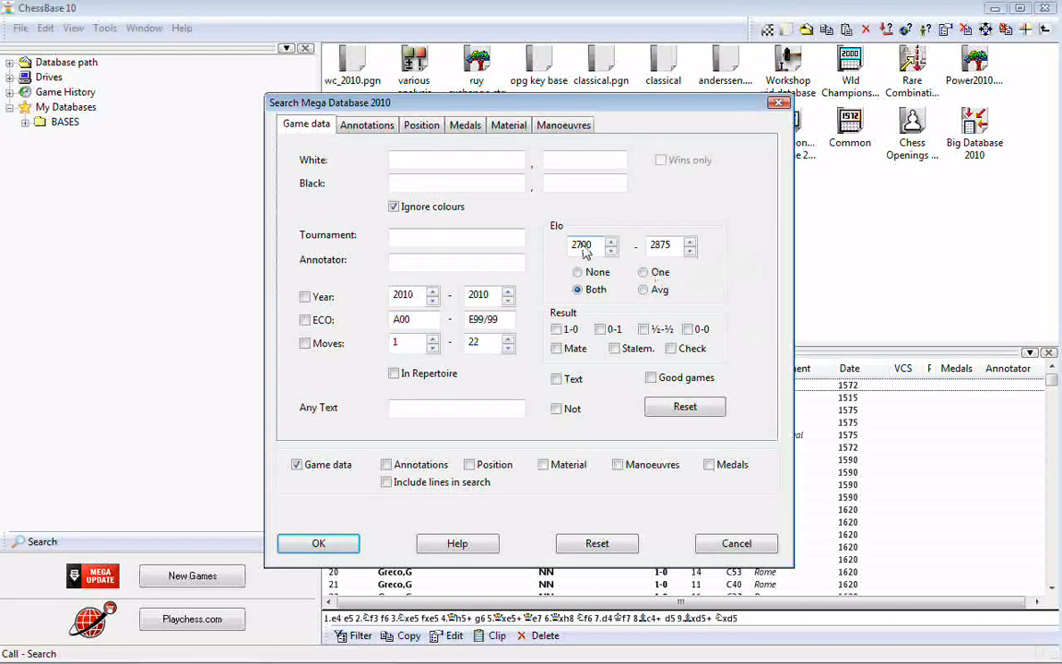
Apply the Elo range to the average rating with a lower limit of 2400, and set the Elo filter back to None
click(644, 289)
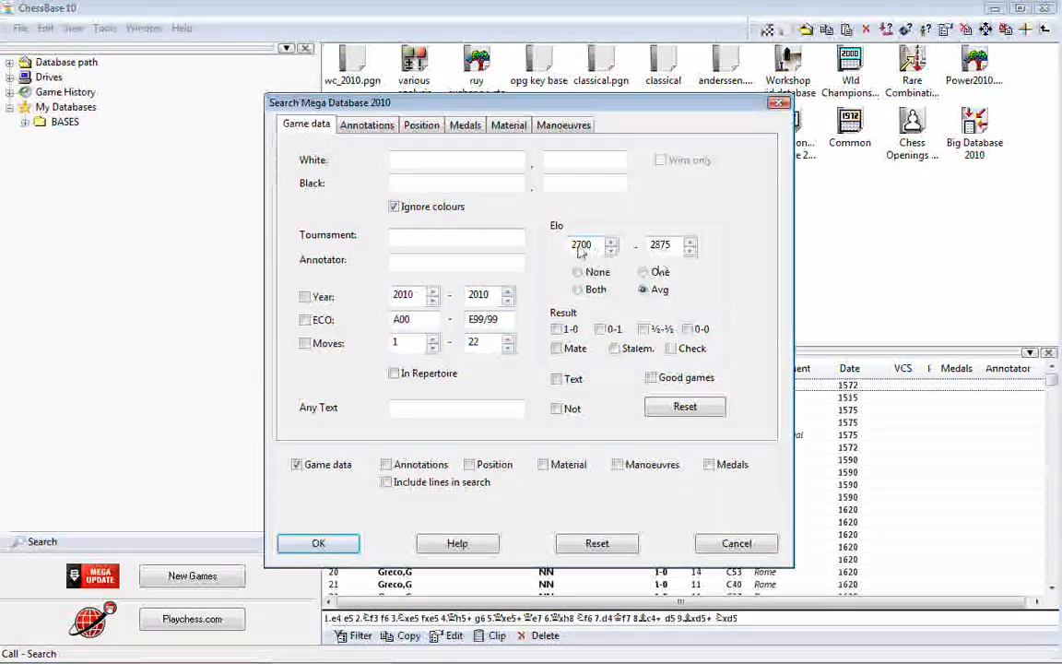
key(Delete)
text(4)
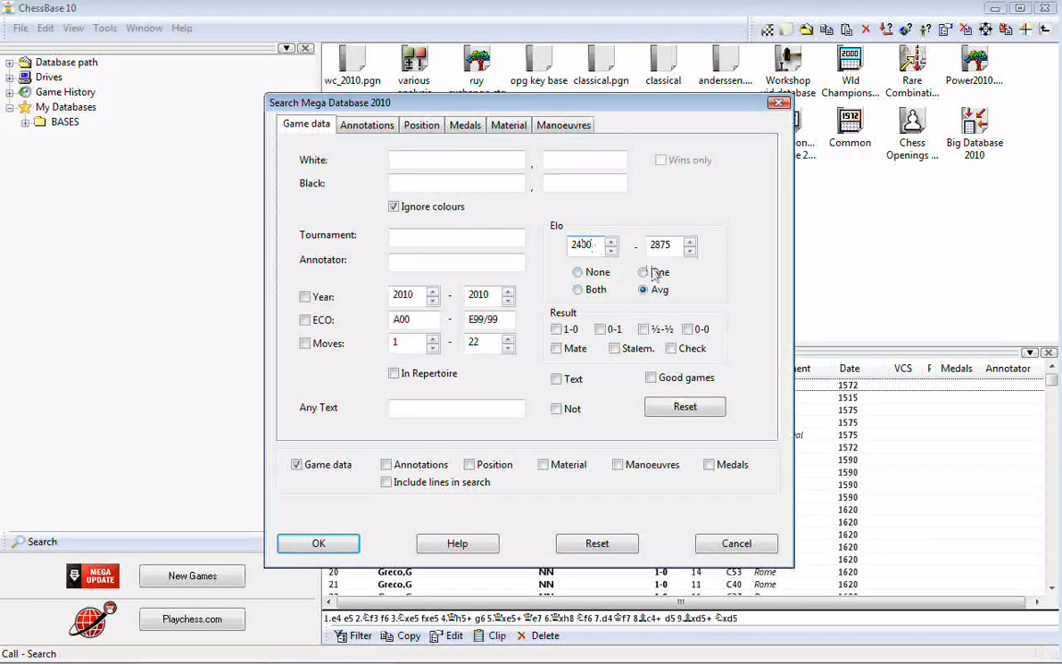
click(579, 274)
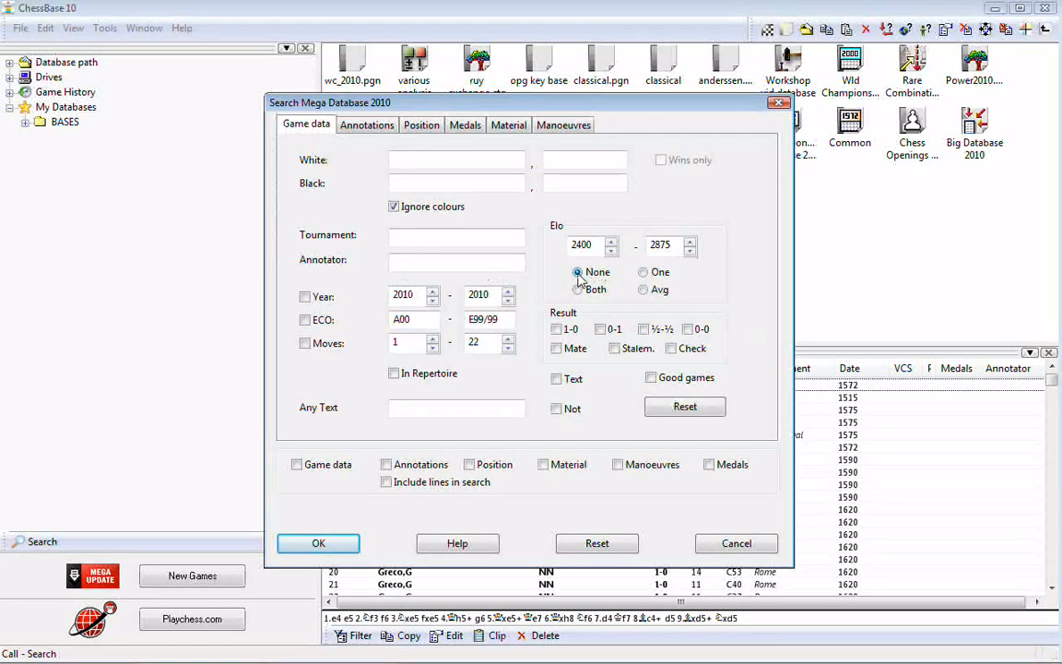
click(579, 244)
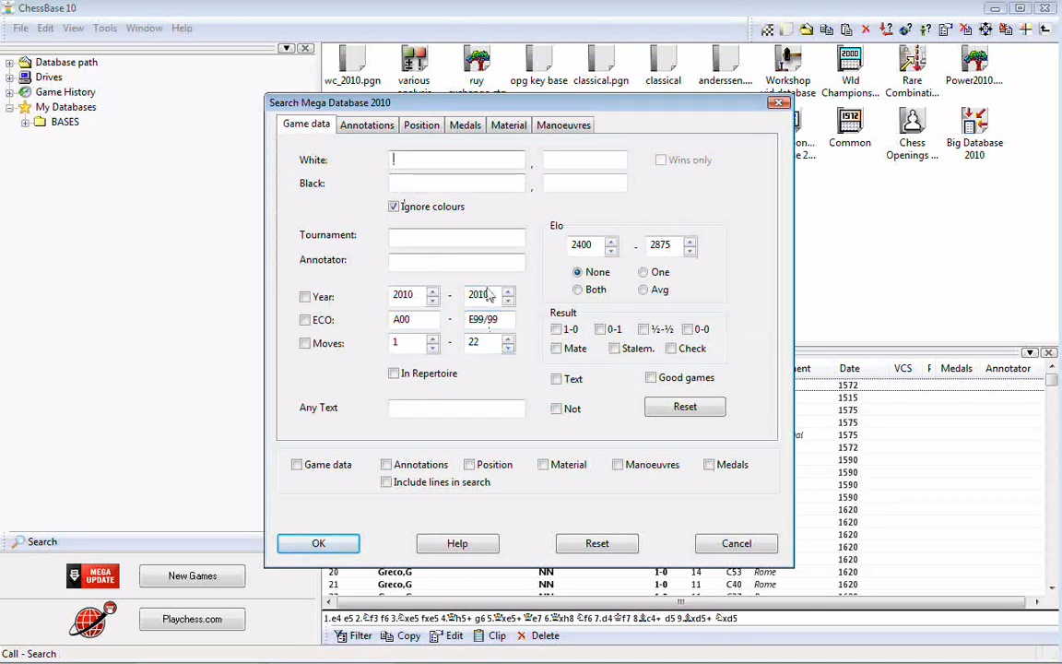
Reset the search criteria and search Mega Database 2010 for Capablanca's games with colours ignored
text(Cap)
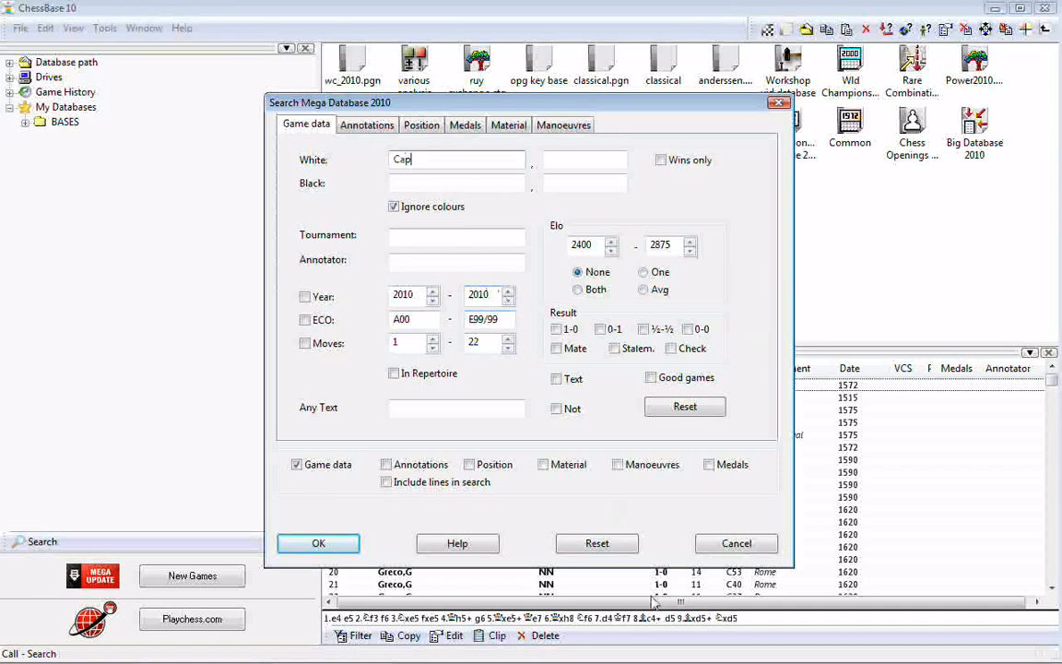
click(597, 544)
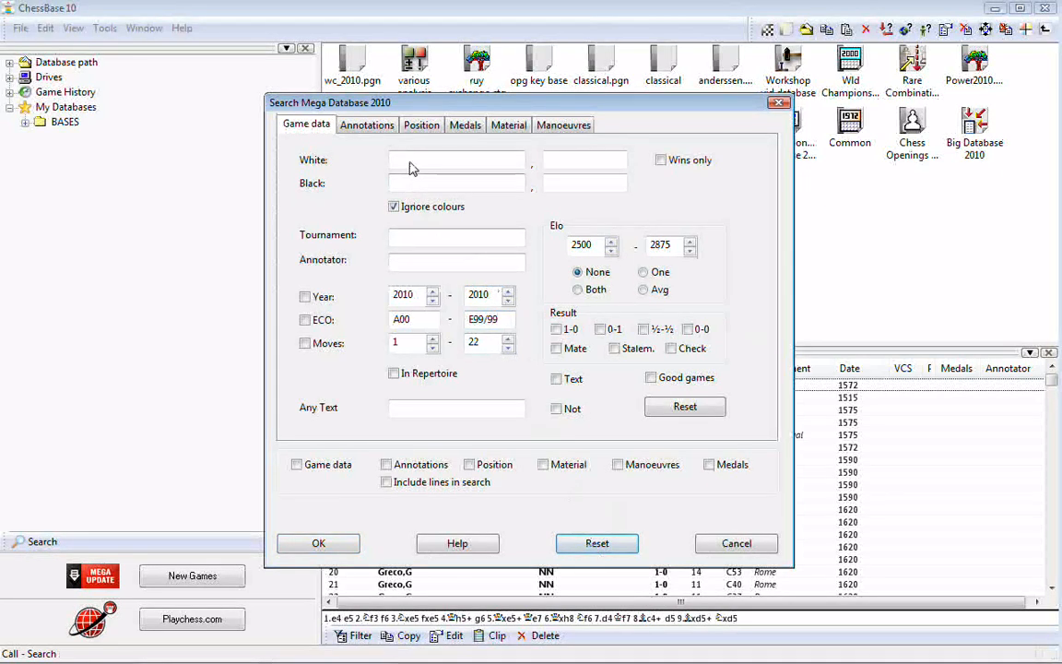
text(Ca)
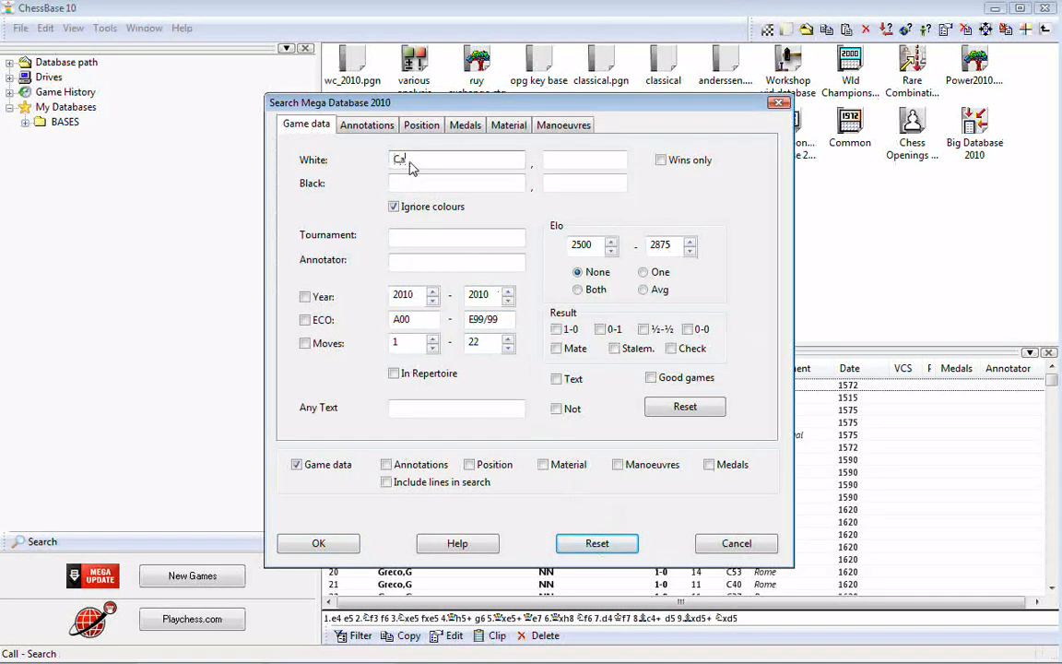
text(pablanca)
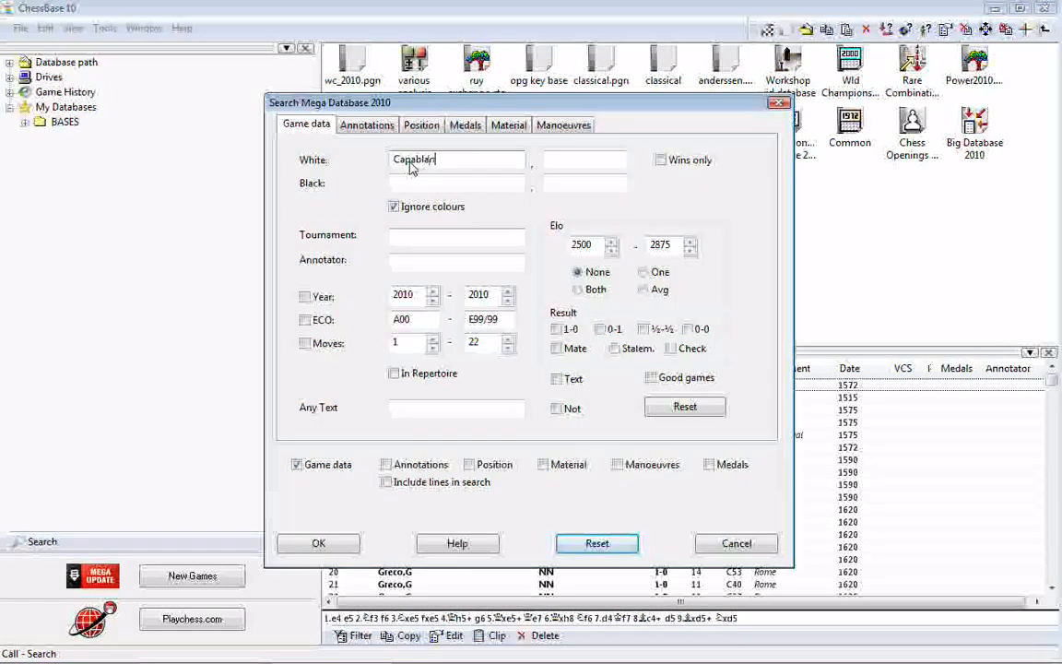
click(315, 545)
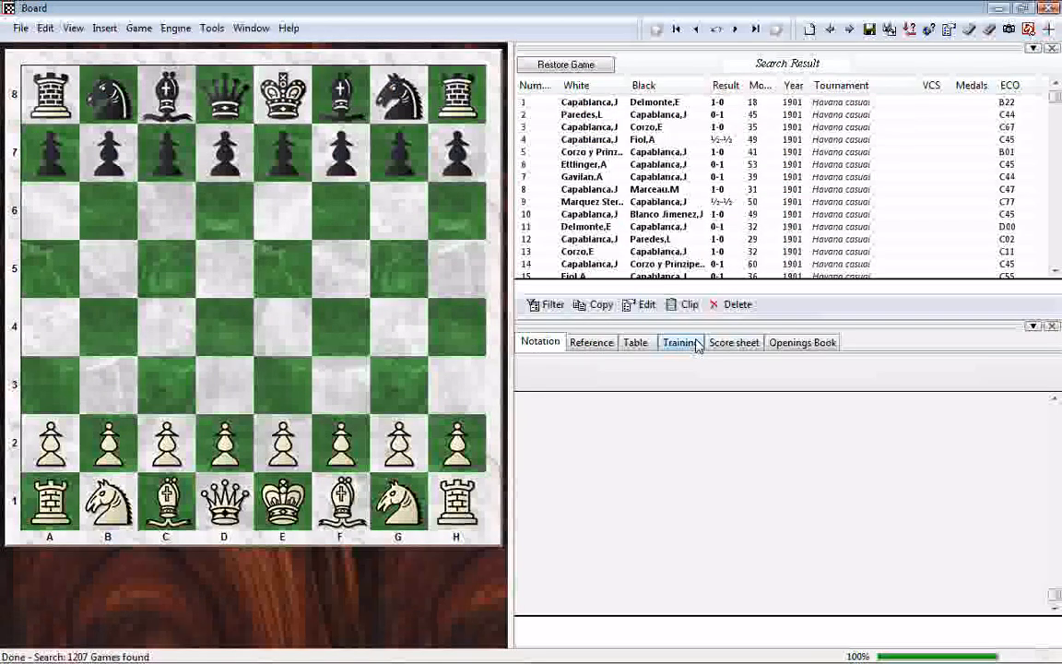
View the Delmonte–Capablanca game from Havana 1901, and close the results window
click(611, 228)
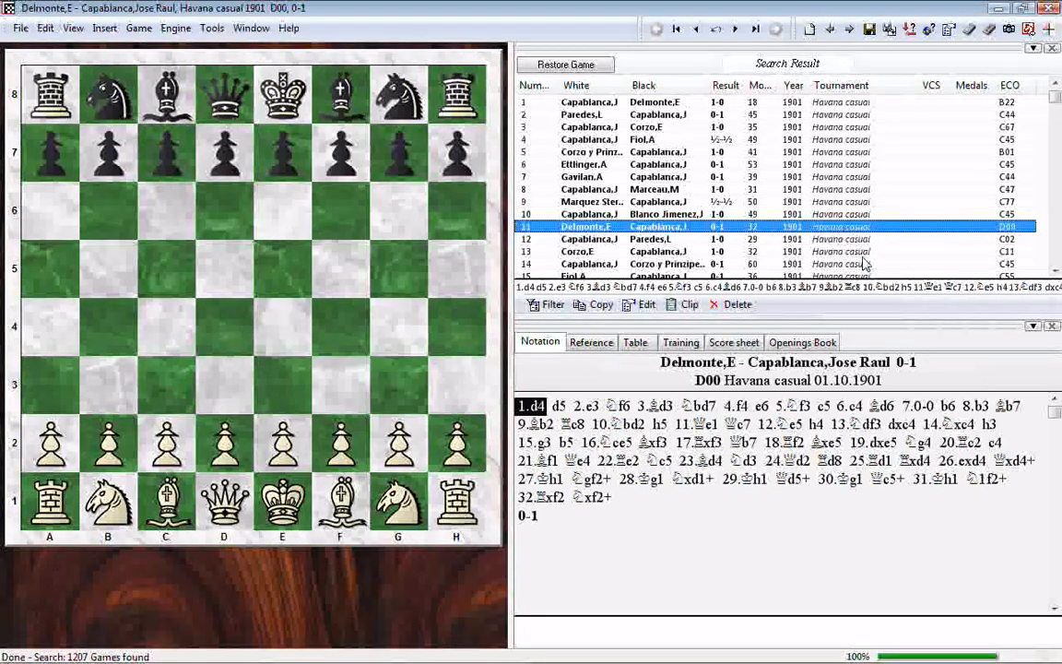
click(1051, 8)
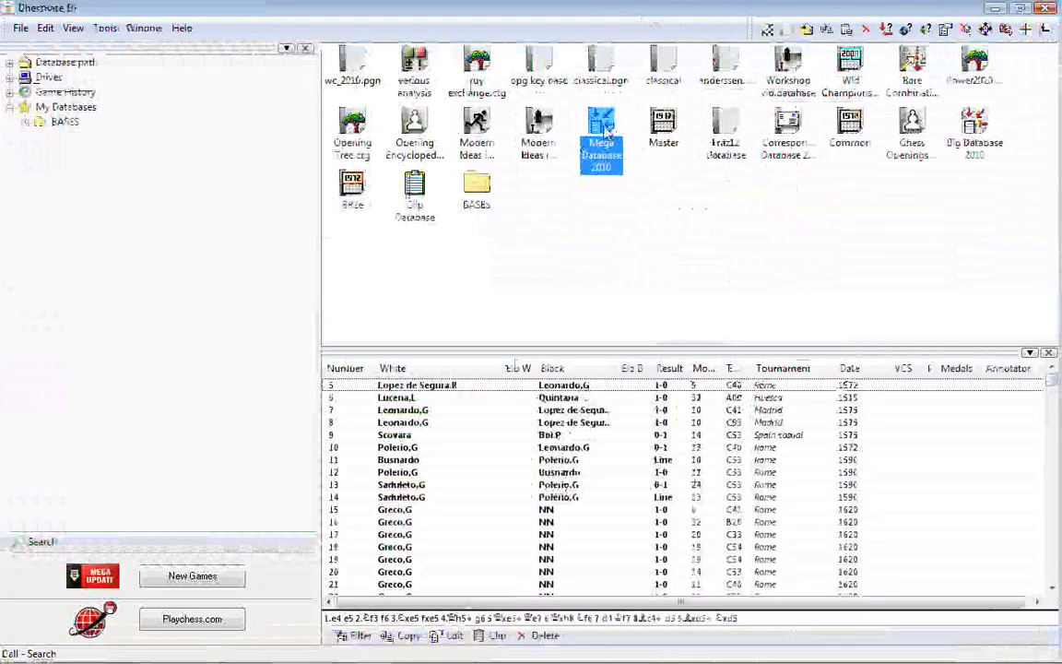
Reopen the search for Mega Database 2010 and set the White player to Marshall, F
right_click(604, 131)
click(627, 154)
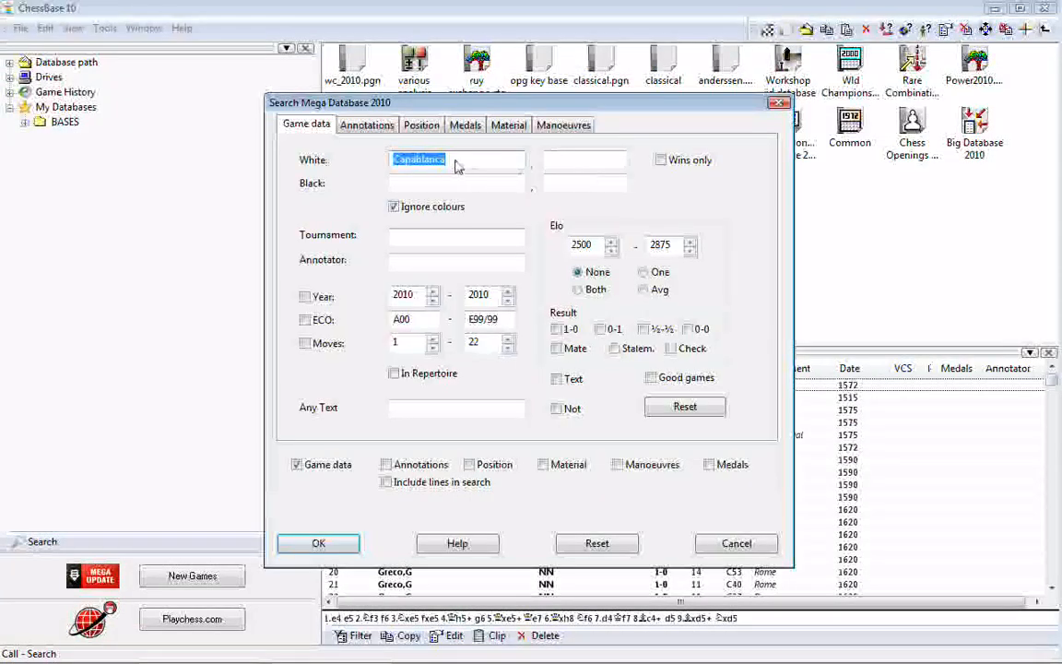
text(Marshall)
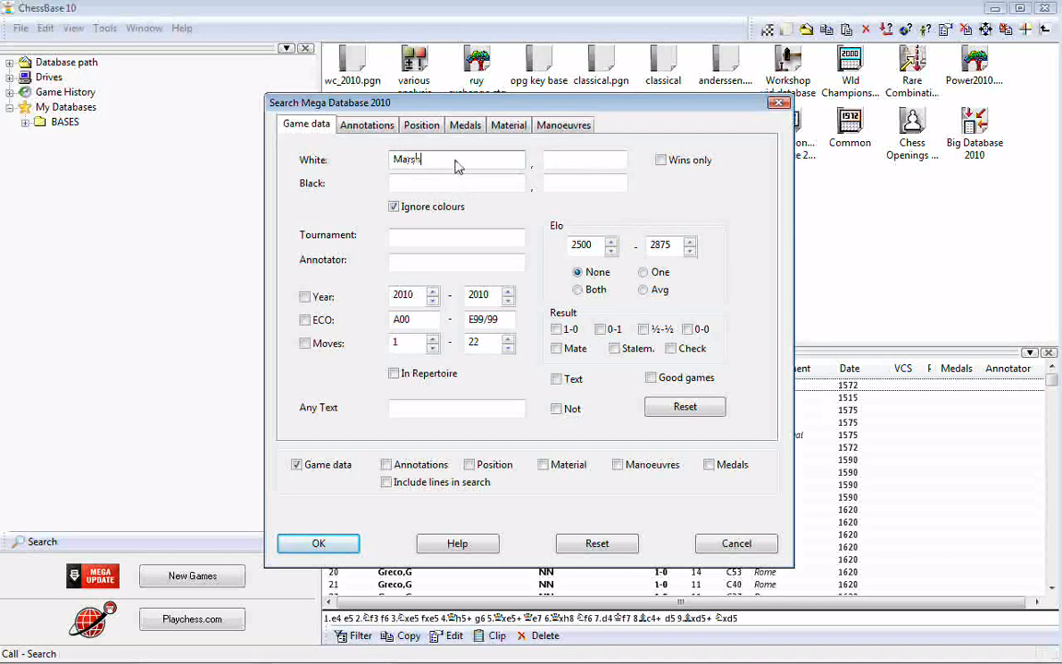
click(585, 166)
text(F)
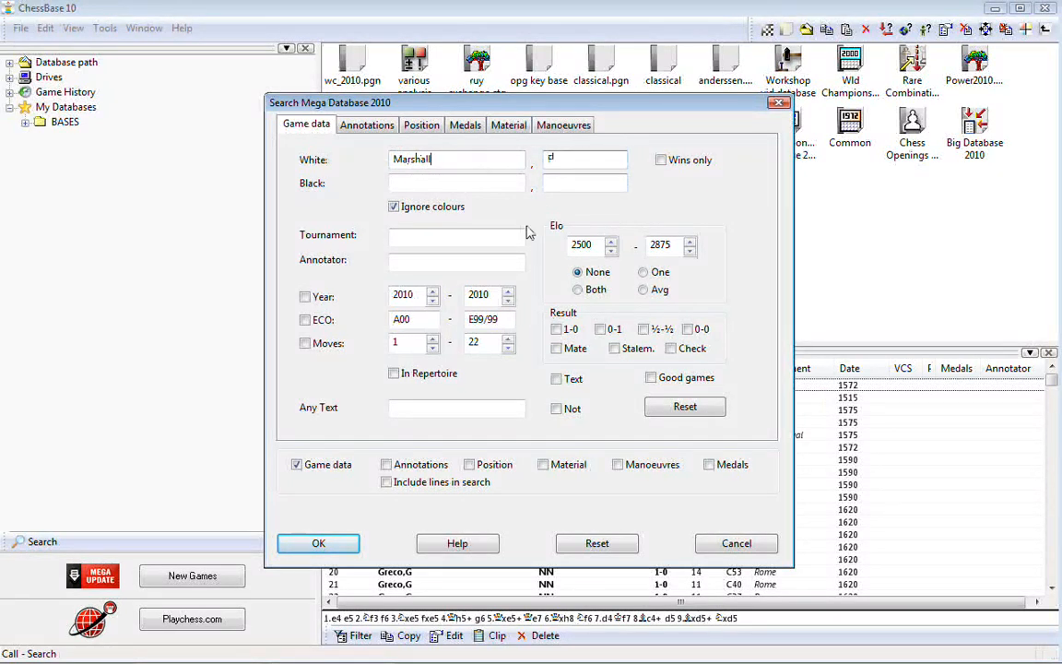
Restrict the year range to 1904–1904 and run the search
double_click(410, 295)
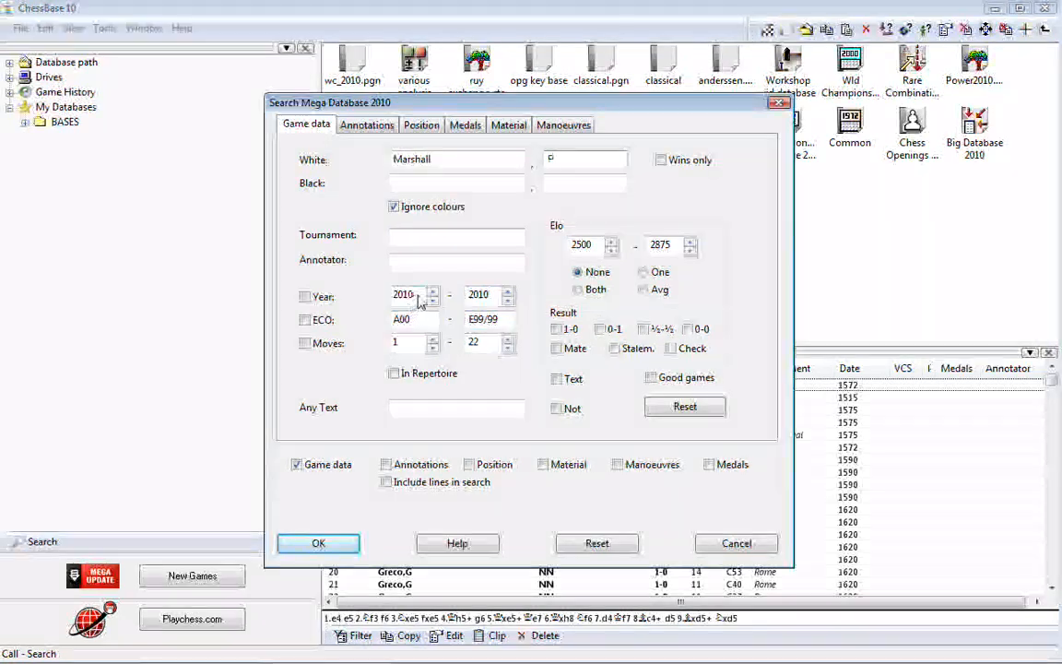
text(1904)
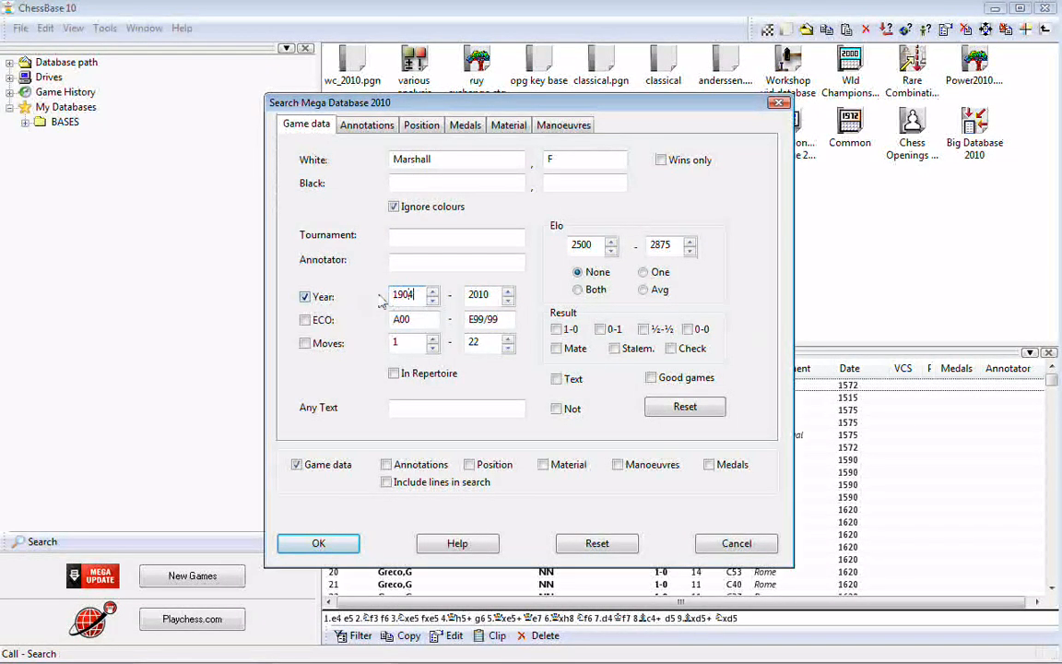
double_click(466, 297)
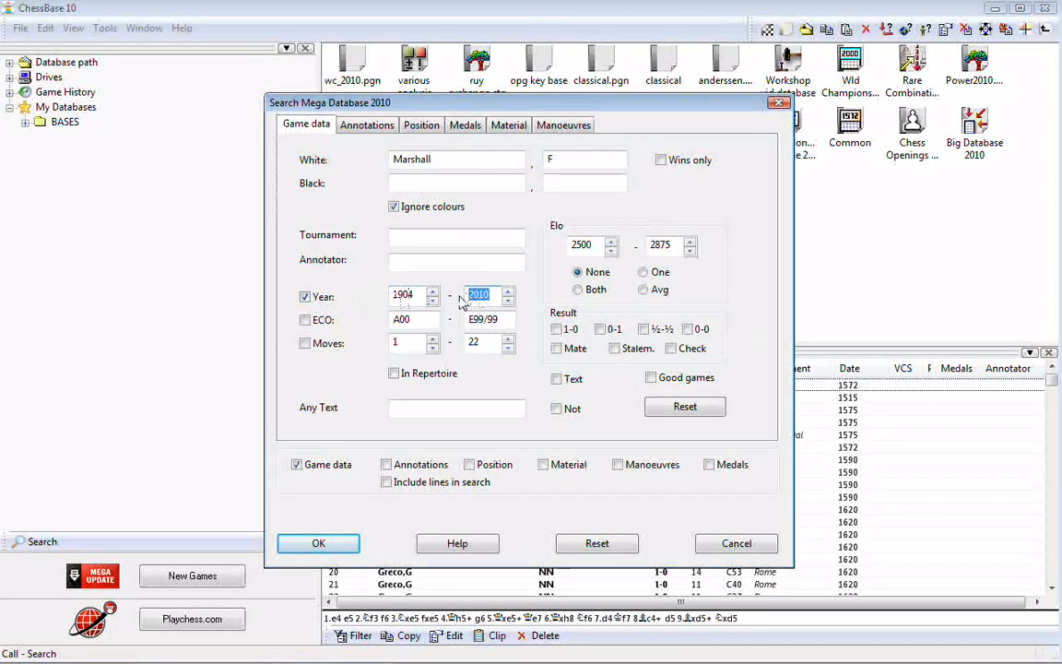
text(1904)
click(314, 542)
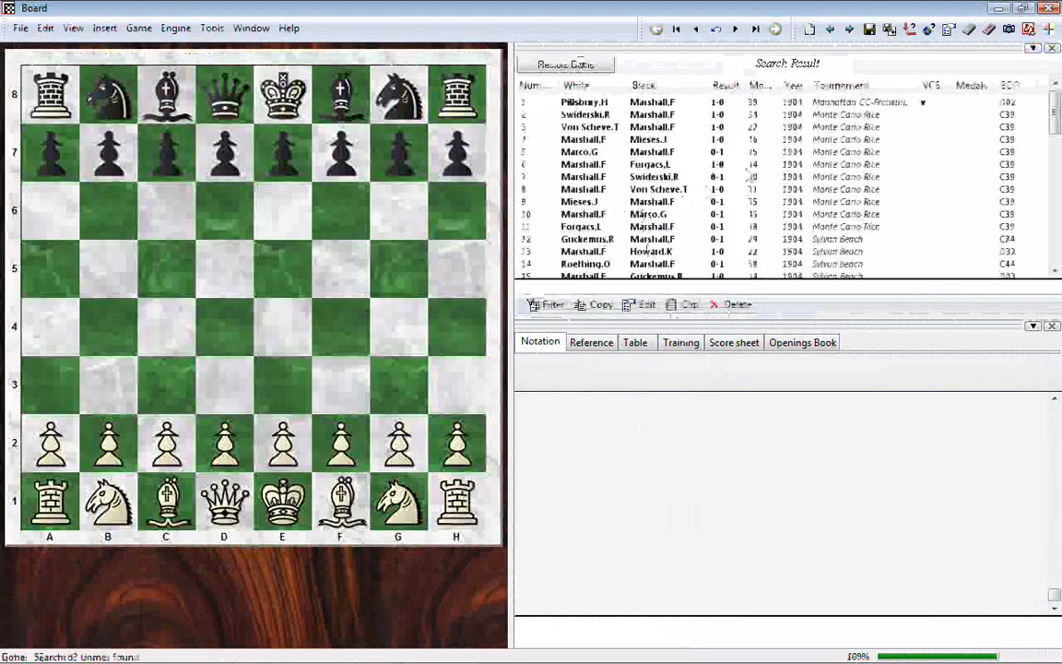
View the Swiderski–Marshall game from Monte Carlo Rice 1904, and browse further down the found games
click(854, 103)
click(843, 114)
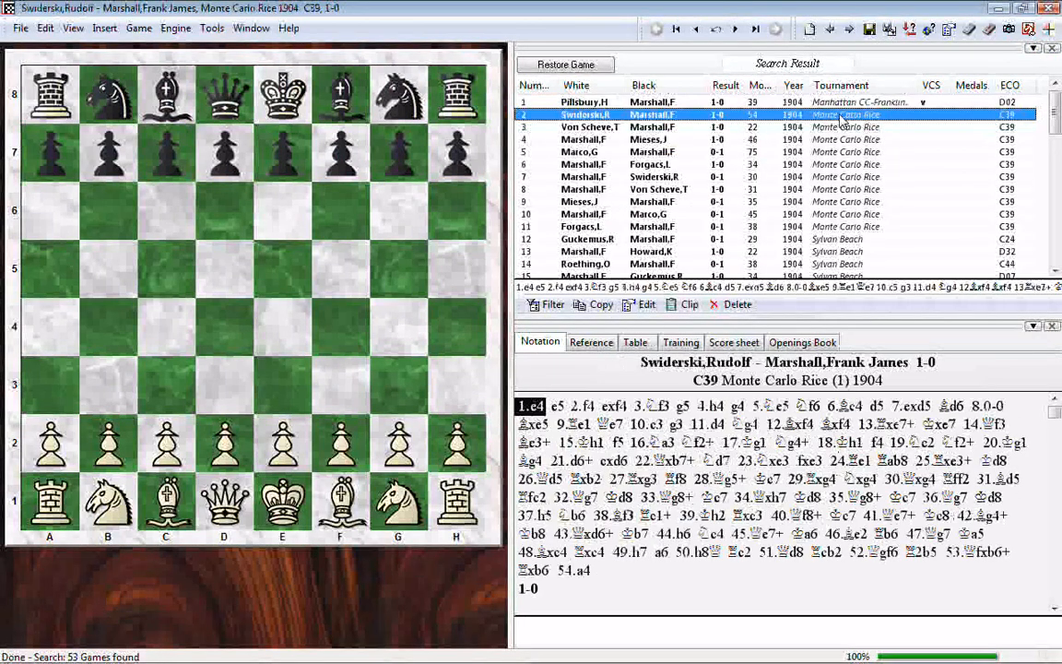
click(1057, 225)
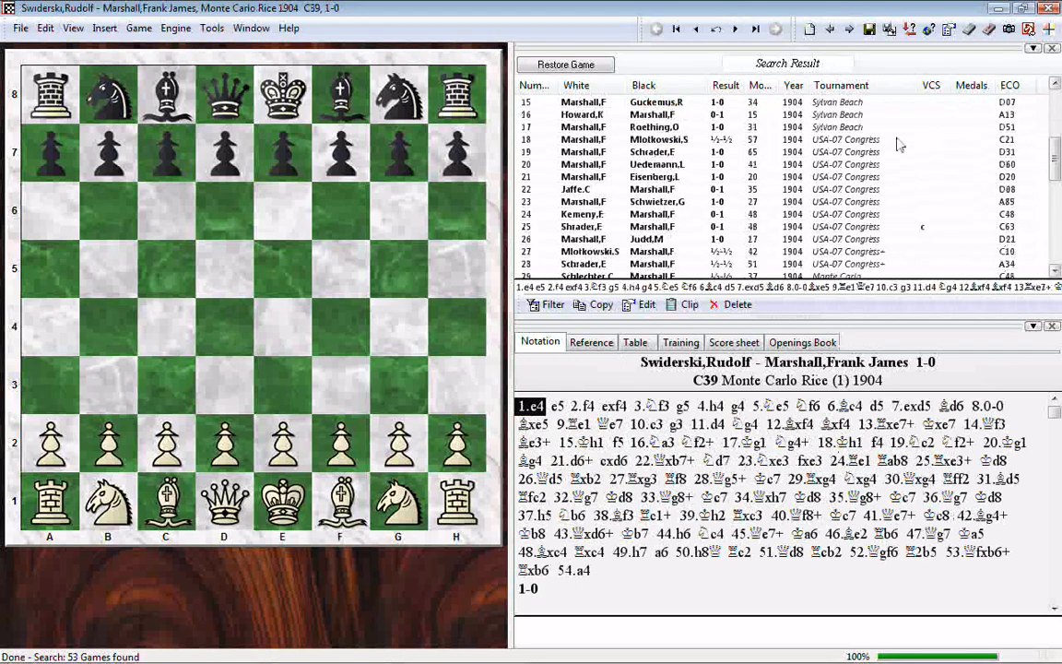
click(1058, 248)
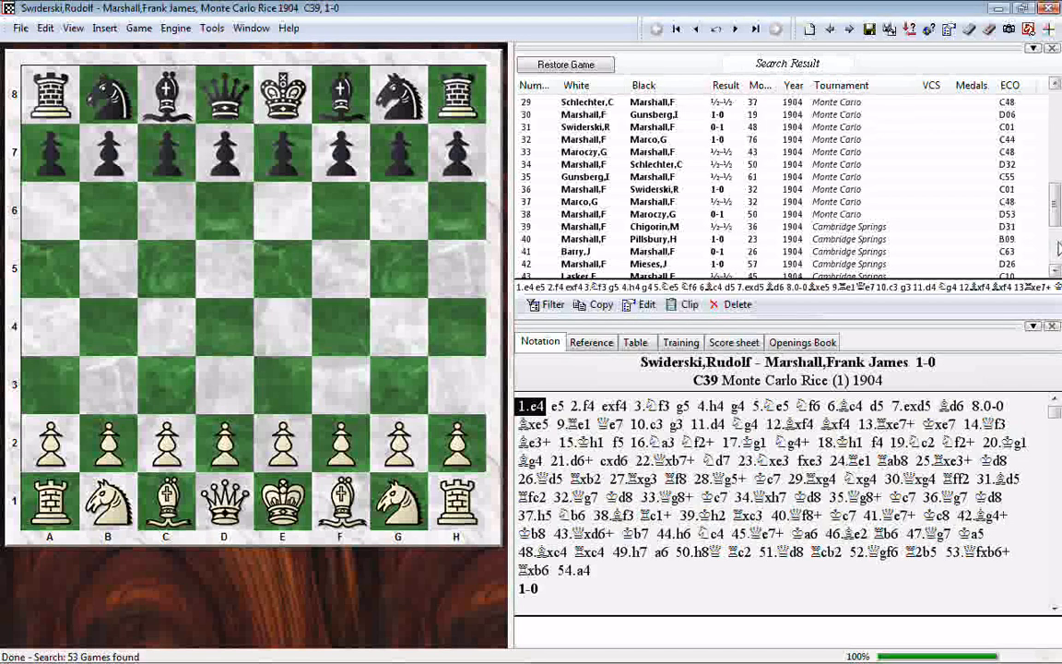
View the Marshall–Chigorin game from Cambridge Springs 1904, and look through the other games of that tournament
double_click(755, 228)
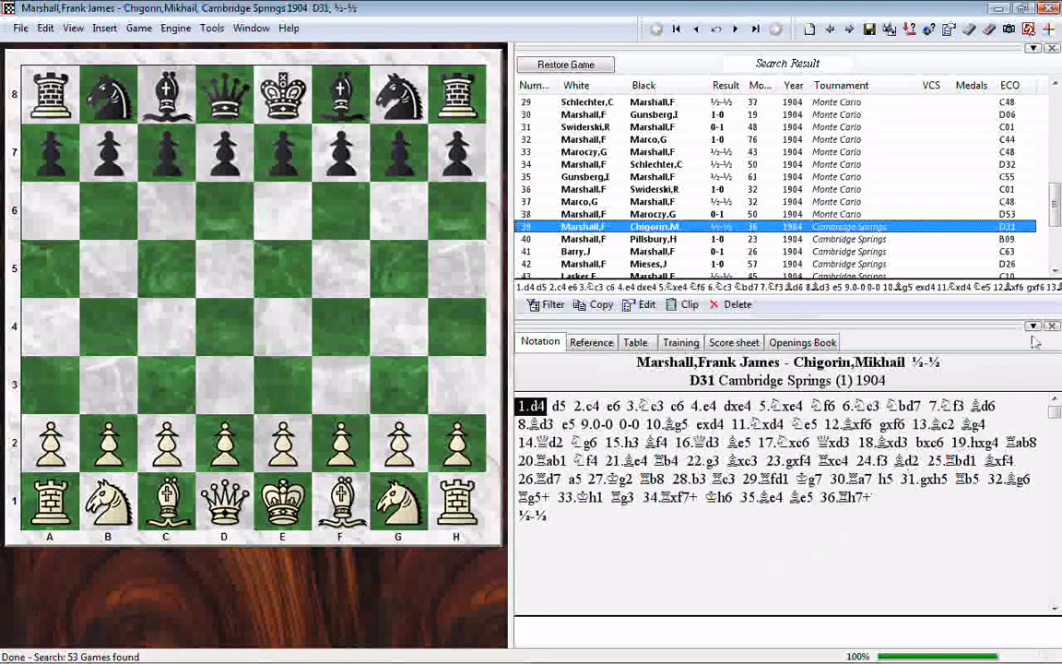
click(1056, 271)
click(1056, 270)
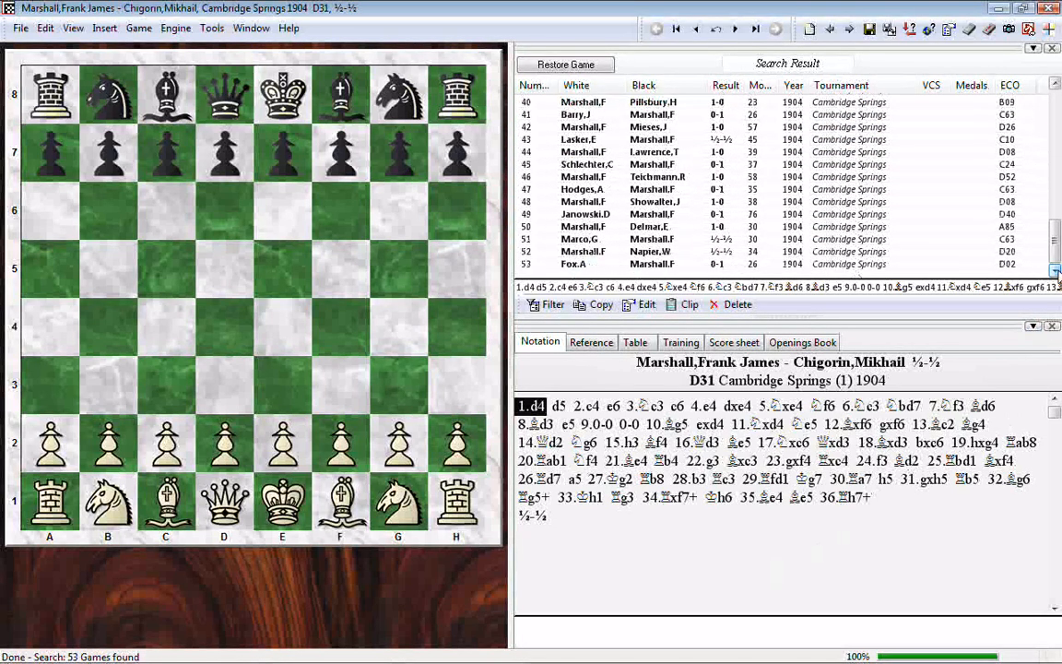
drag(1055, 261, 1055, 254)
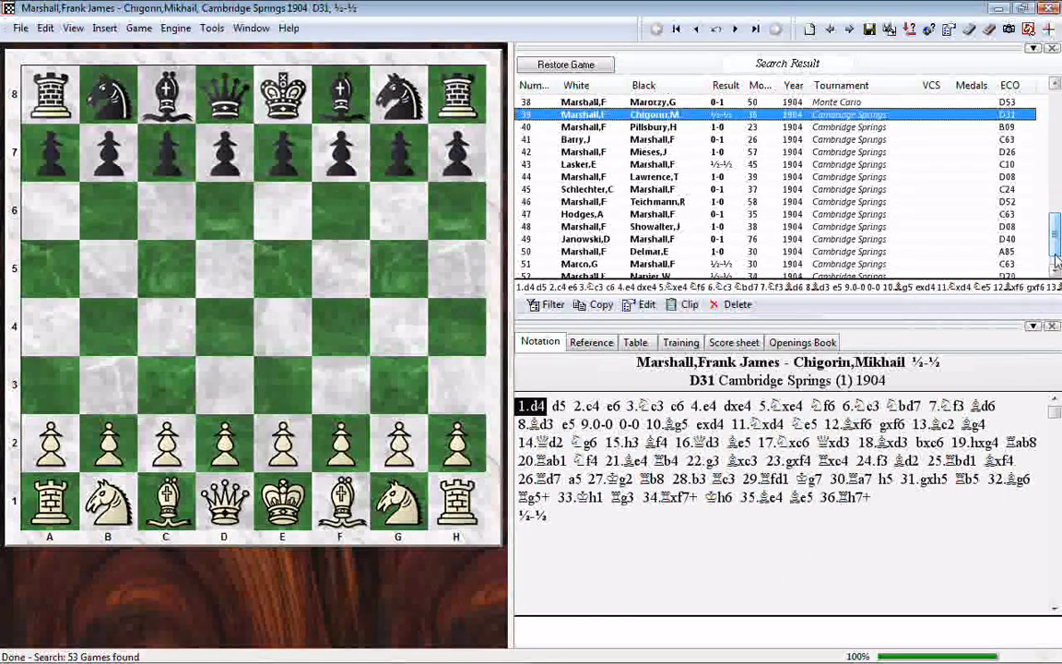